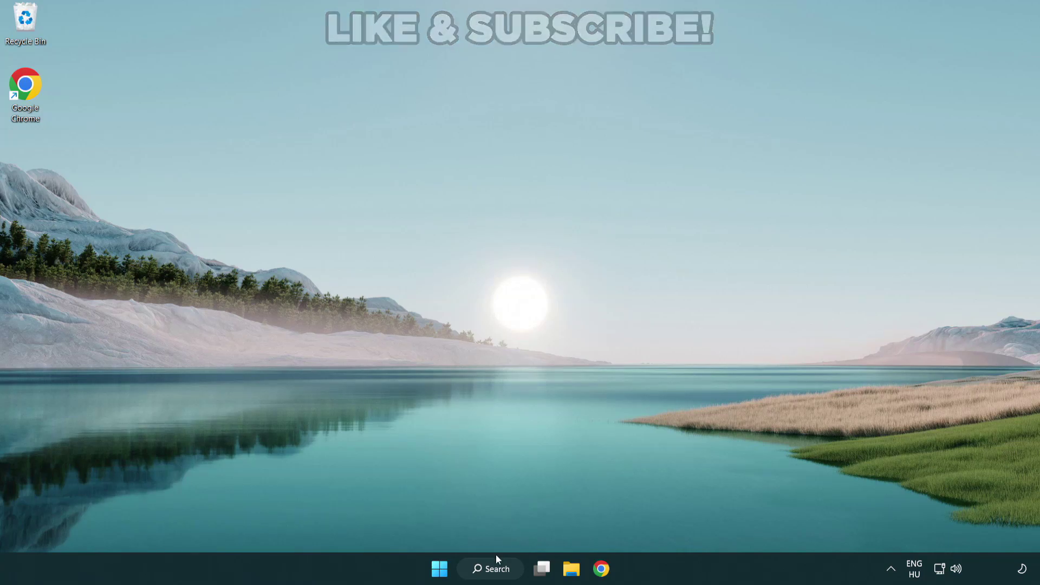
Search Windows for 'device manager' and launch Device Manager from the results
click(503, 572)
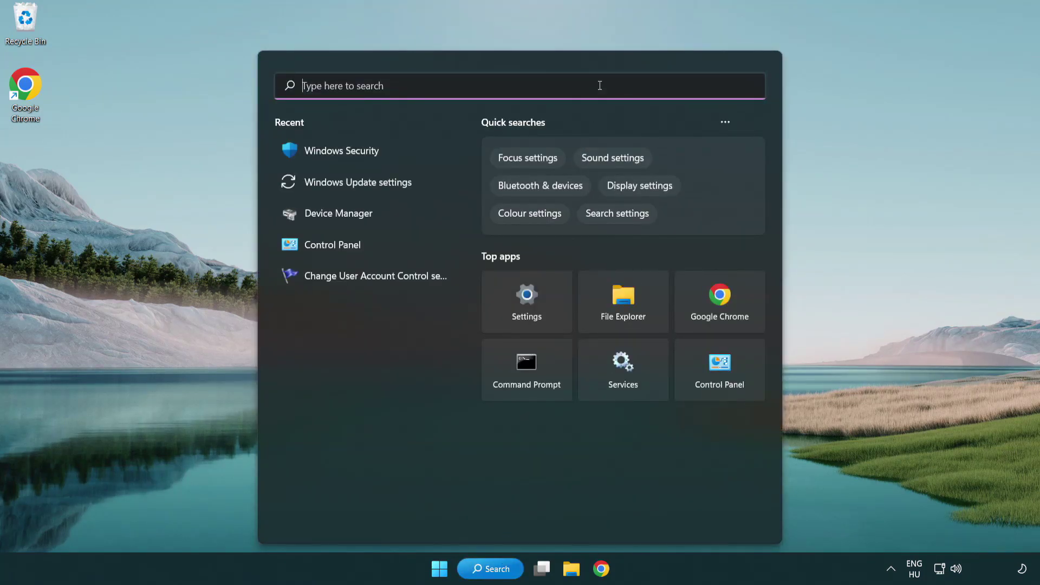
text(device m)
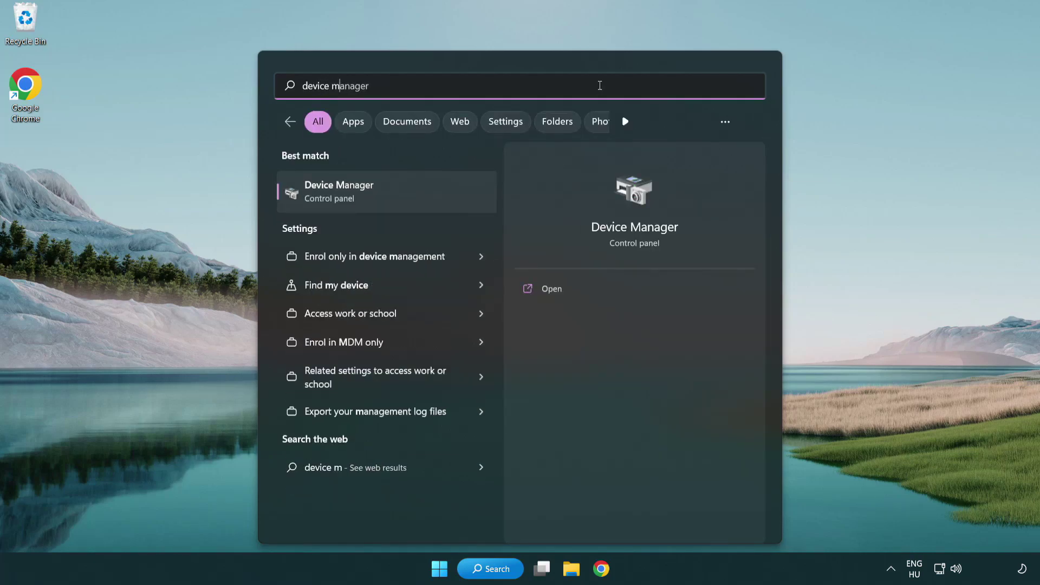
text(anager)
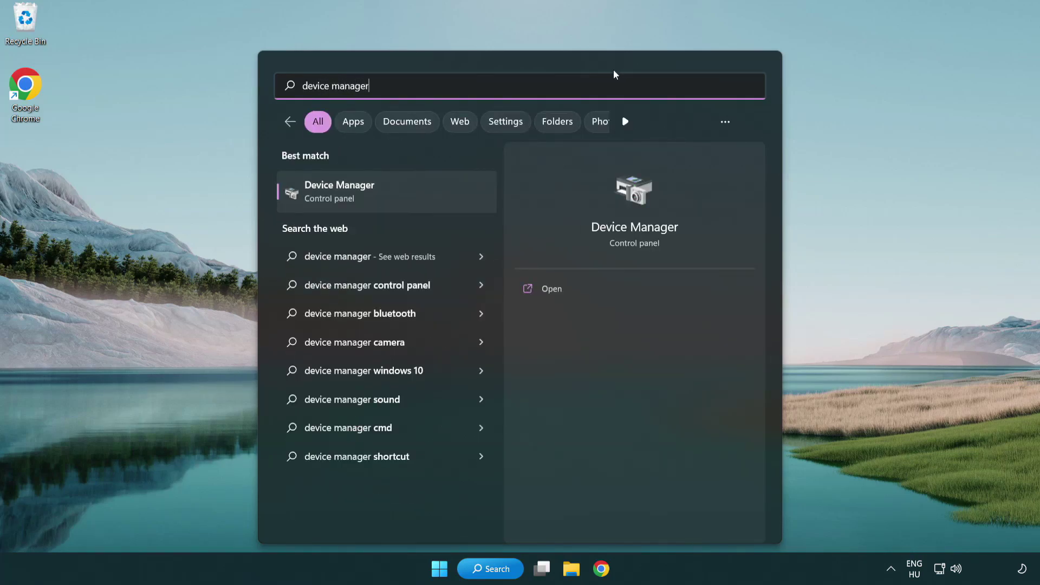
click(417, 199)
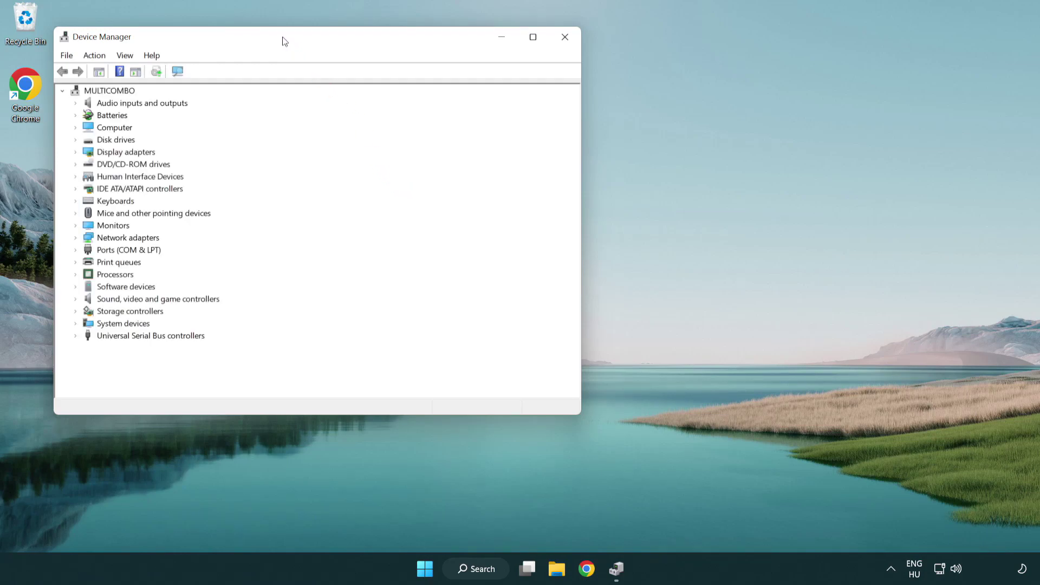
Expand Display adapters and bring up the actions menu for the VMware SVGA 3D adapter
drag(282, 41, 456, 105)
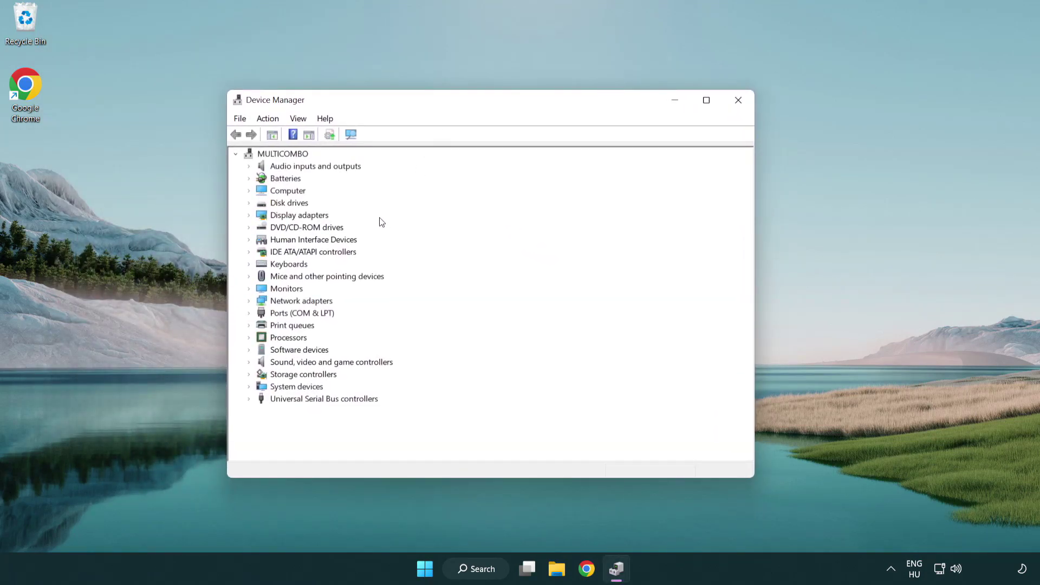
click(285, 218)
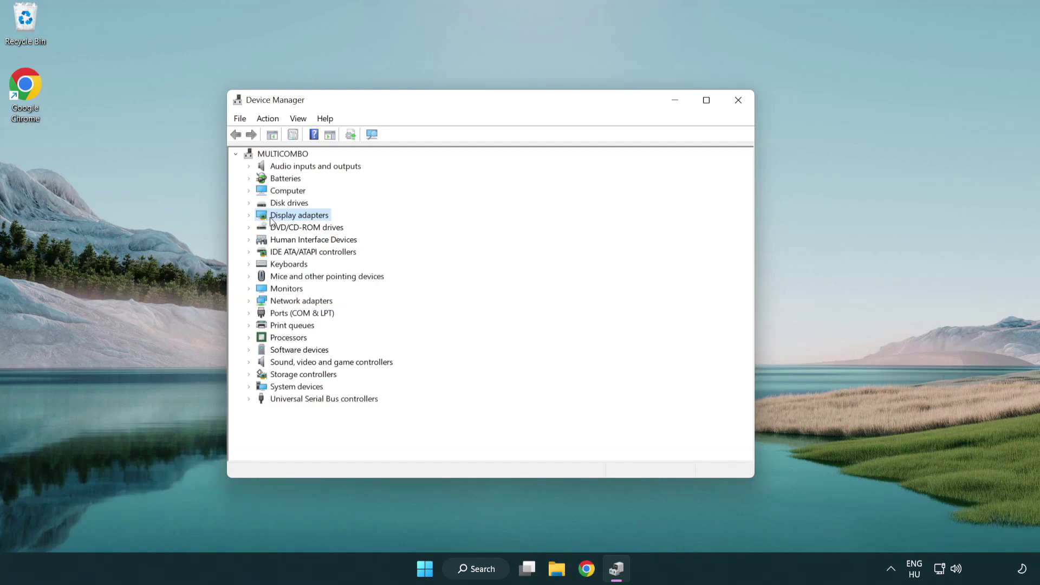
click(250, 216)
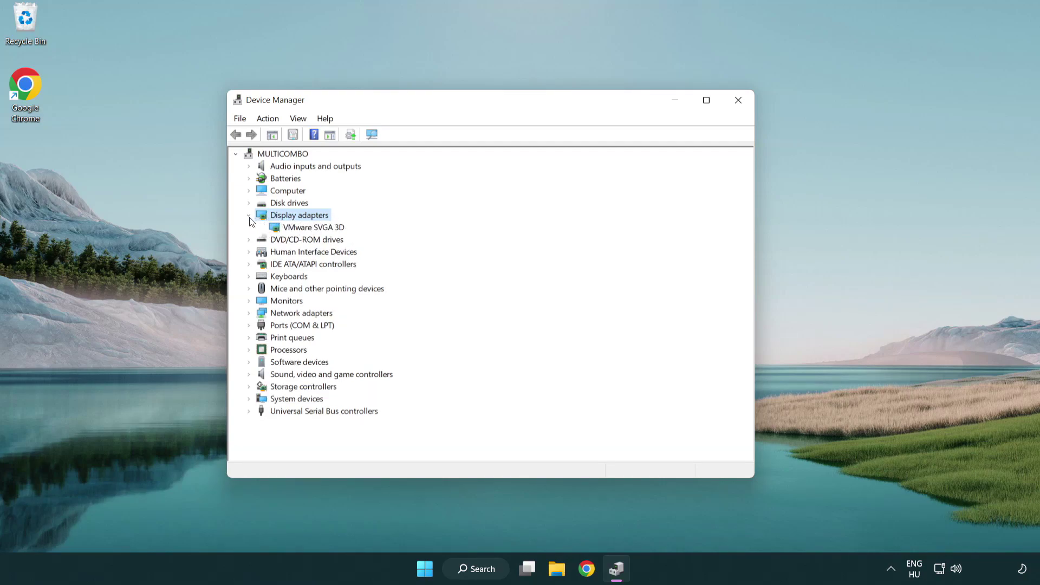
click(297, 228)
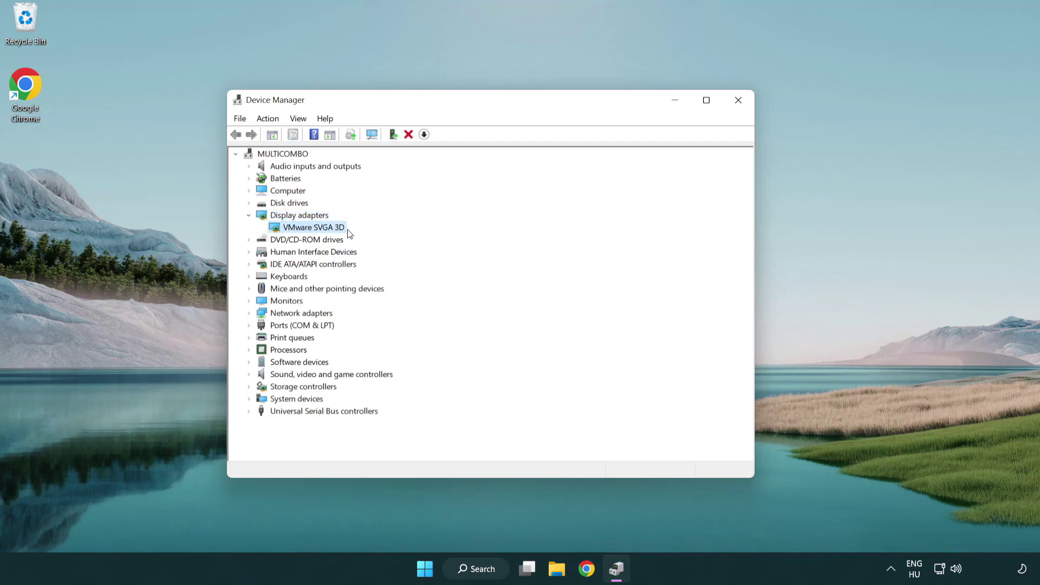
right_click(309, 230)
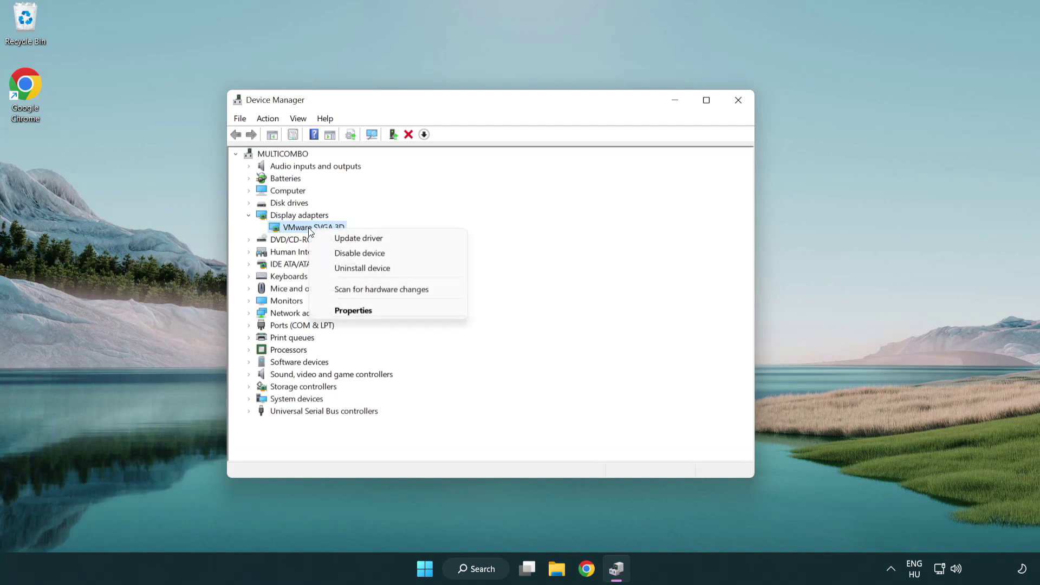
Search automatically for a VMware SVGA 3D driver update; it reports the best driver already installed
click(410, 239)
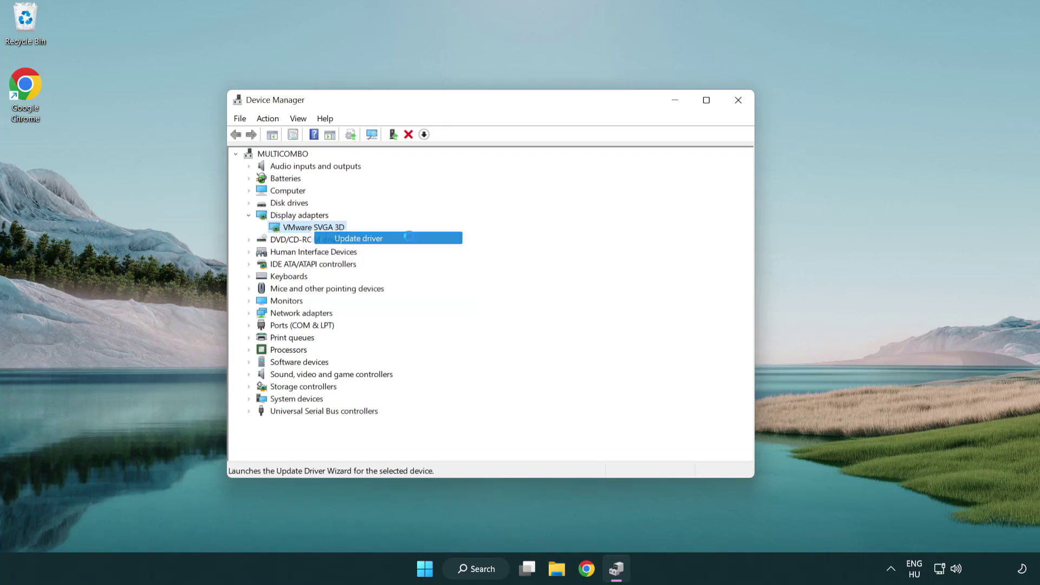
drag(429, 158, 450, 152)
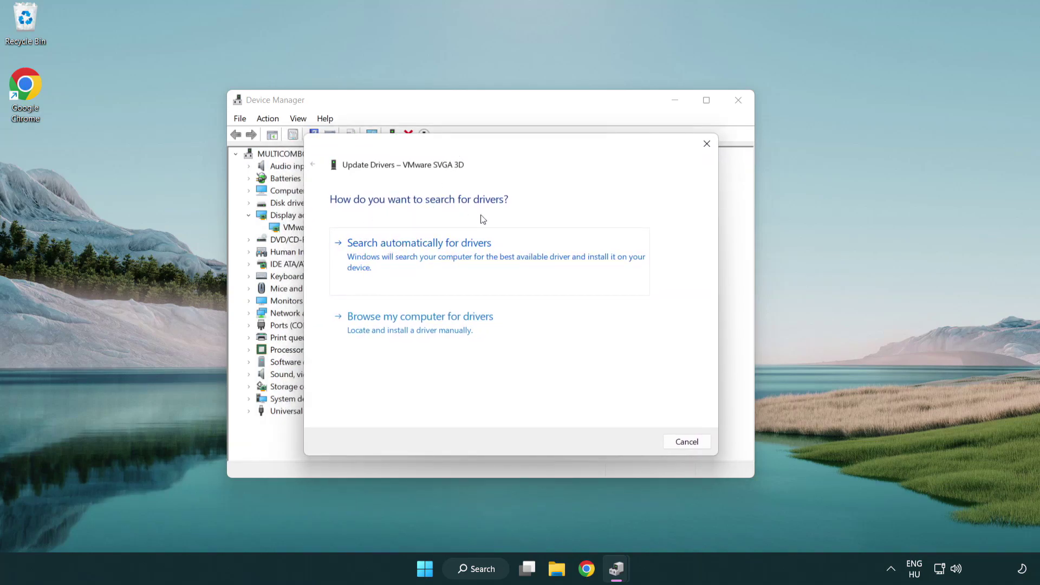
click(458, 257)
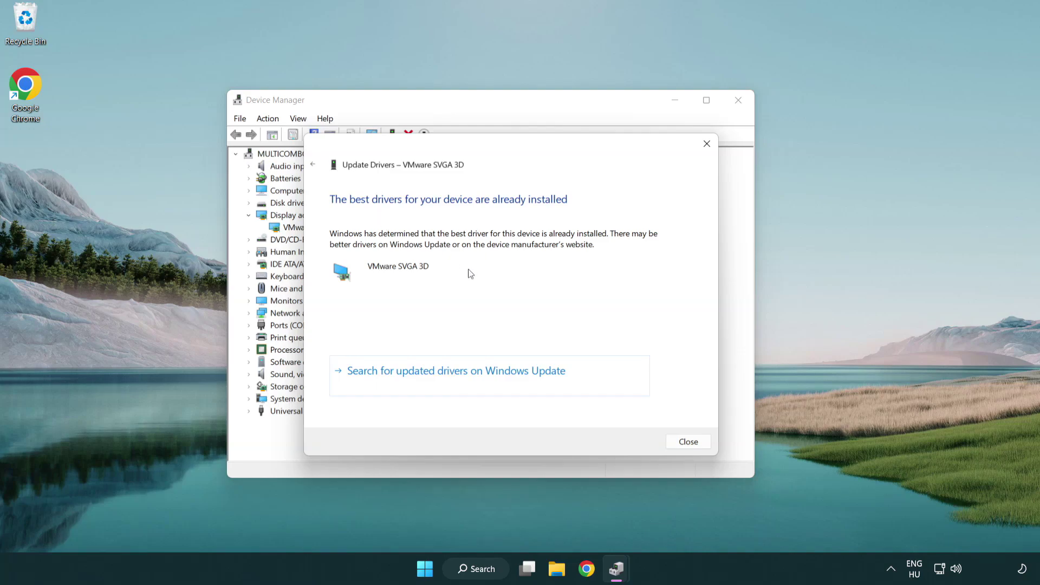
click(690, 445)
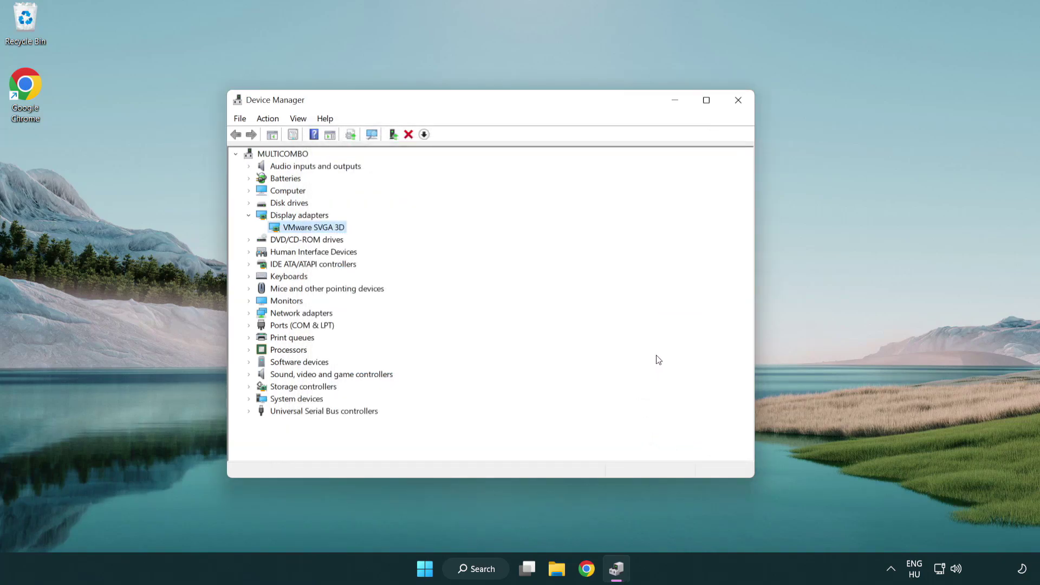
Close Device Manager and search Windows for 'update'
click(740, 103)
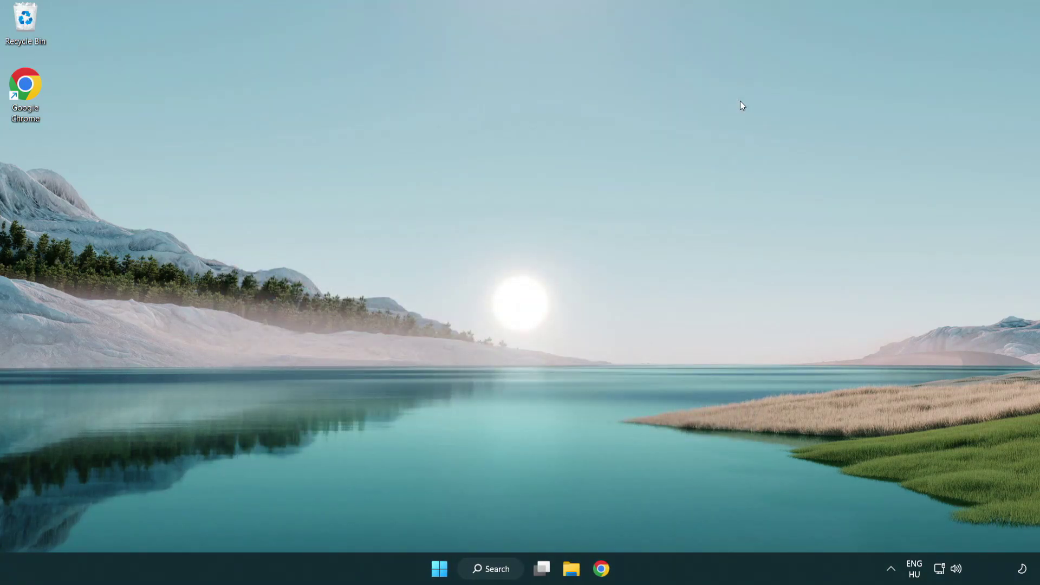
click(499, 567)
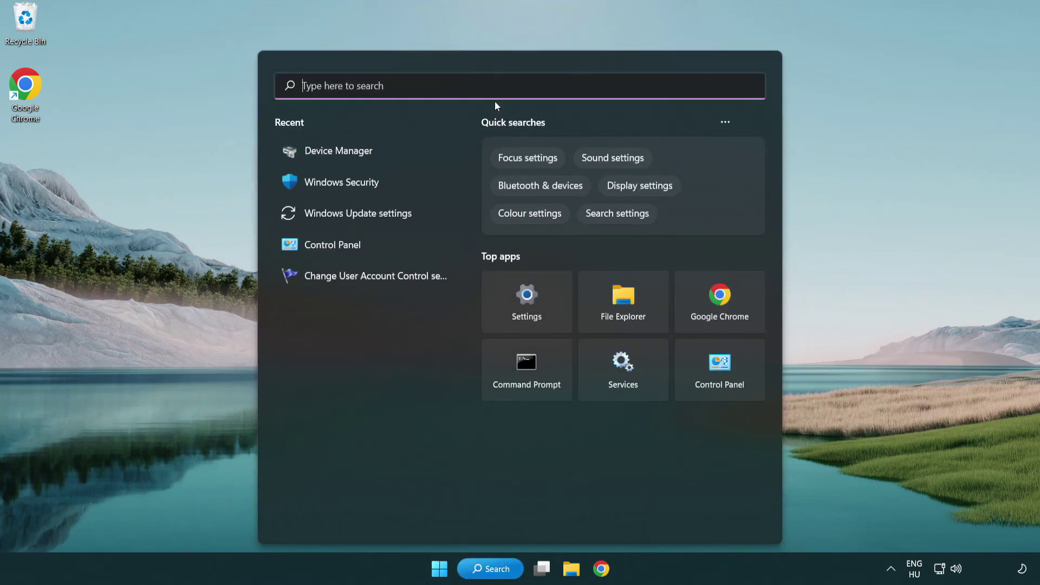
text(update)
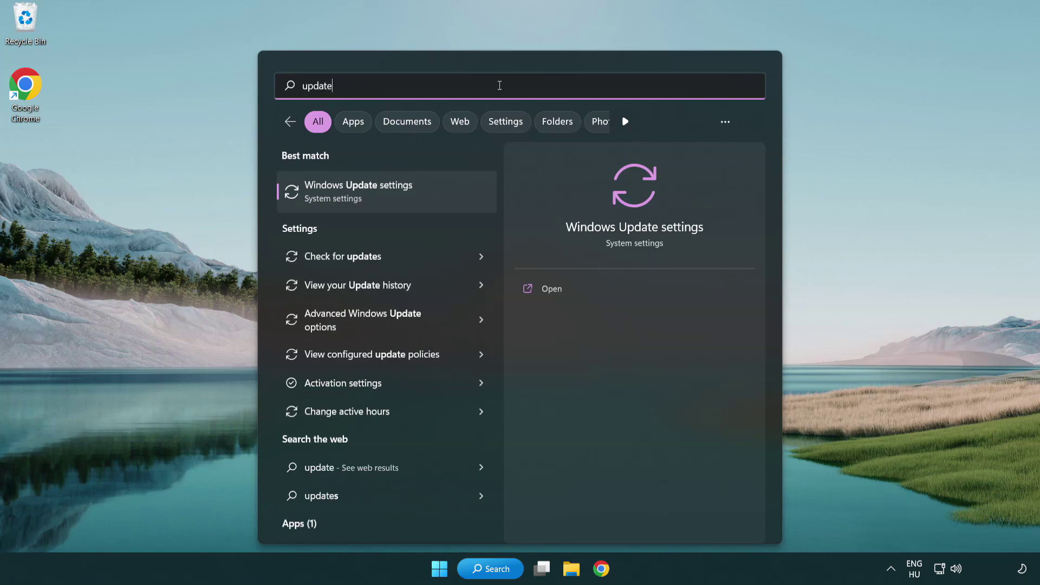
Open Windows Update settings and check for updates, confirming 'You're up to date'
click(407, 200)
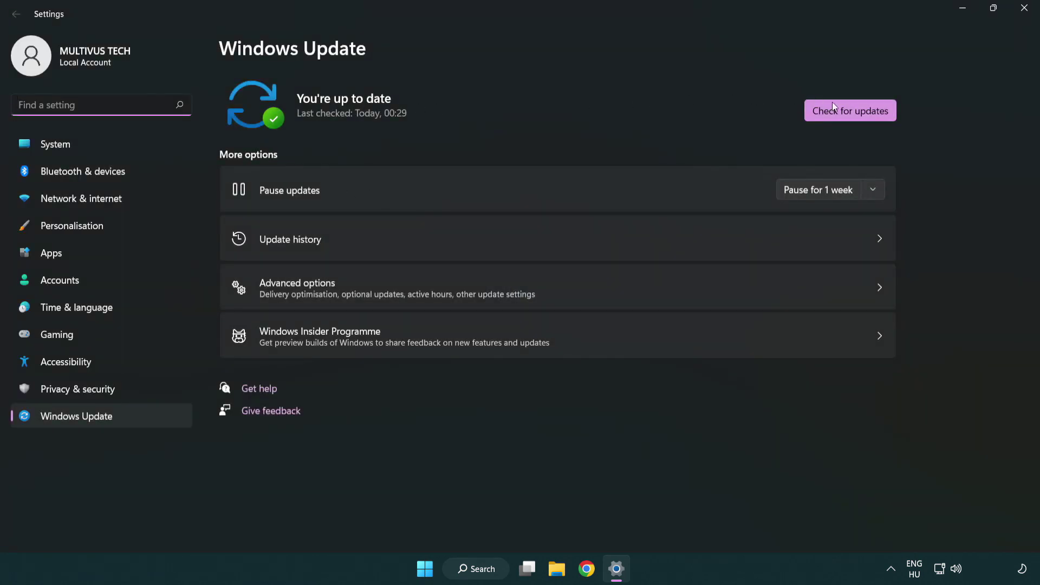
click(871, 116)
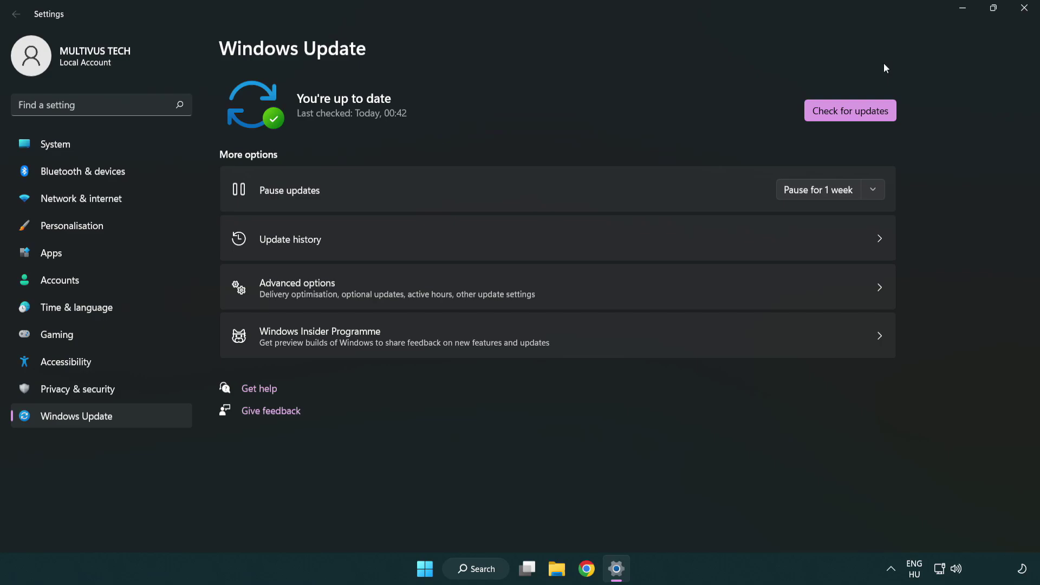
Close Settings and open Properties for the YOUR NOT WORKING APP desktop shortcut
click(1024, 8)
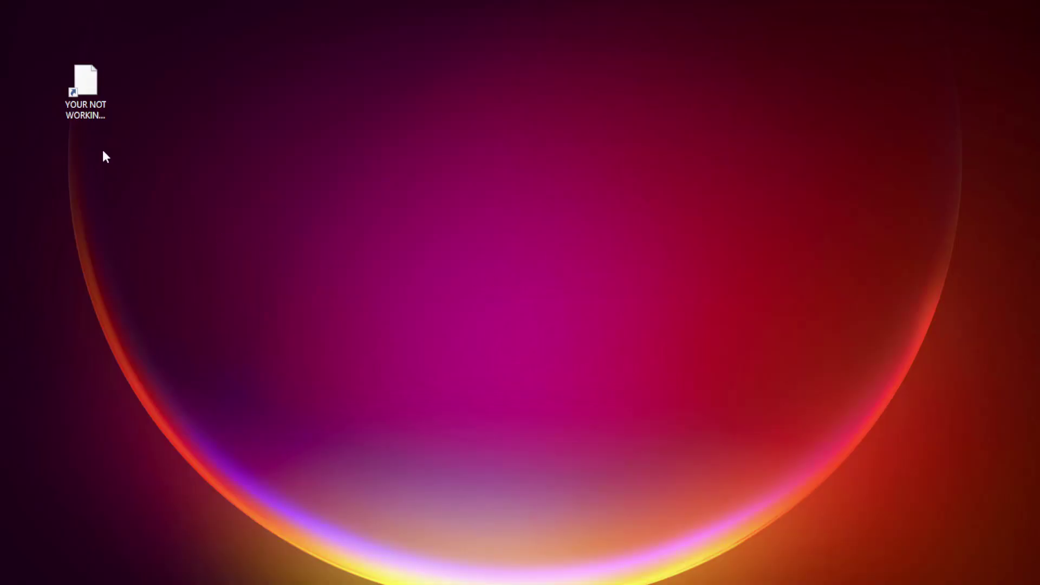
click(59, 108)
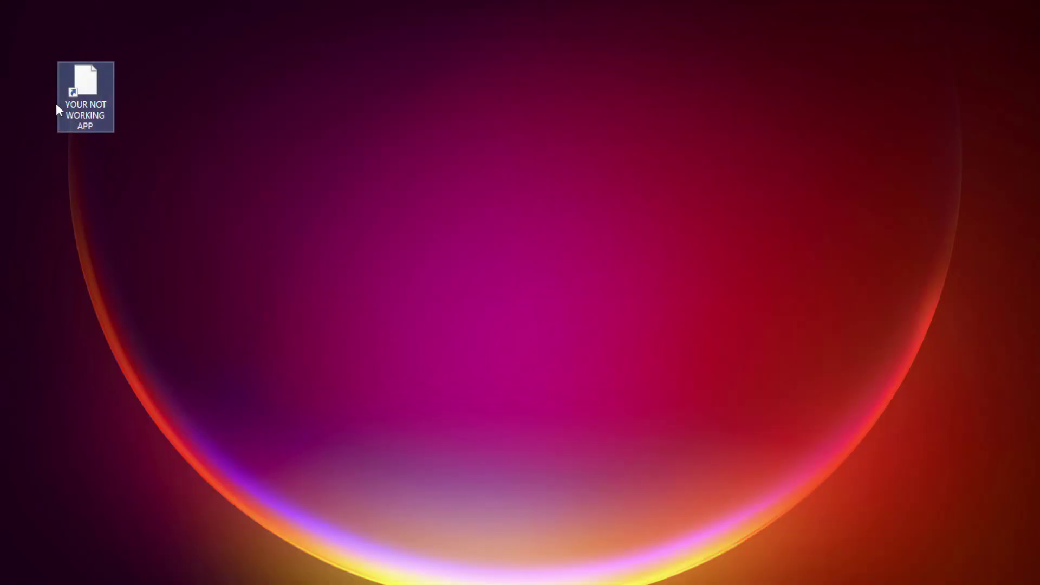
right_click(84, 75)
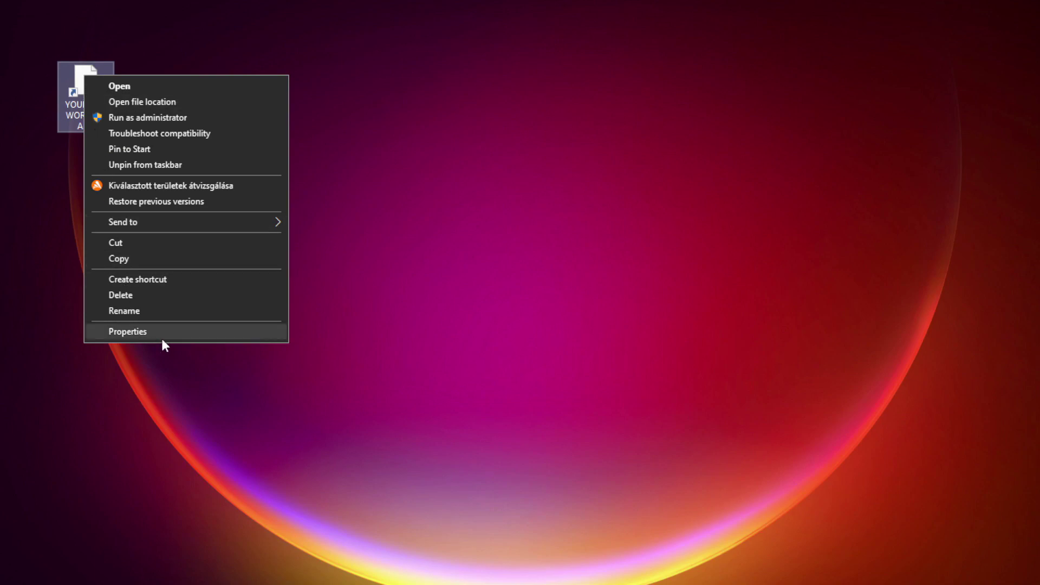
click(209, 333)
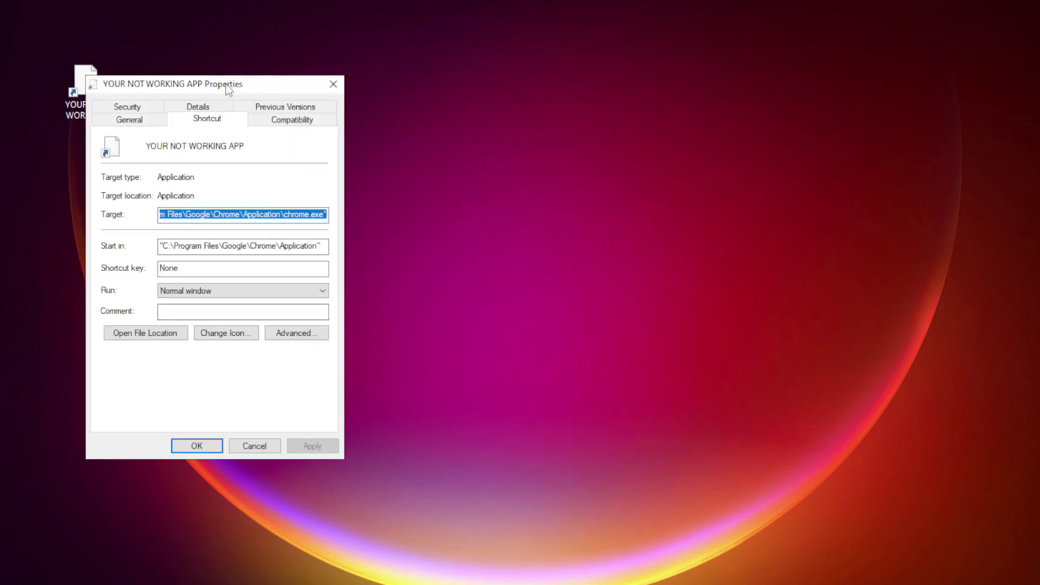
drag(230, 87, 526, 116)
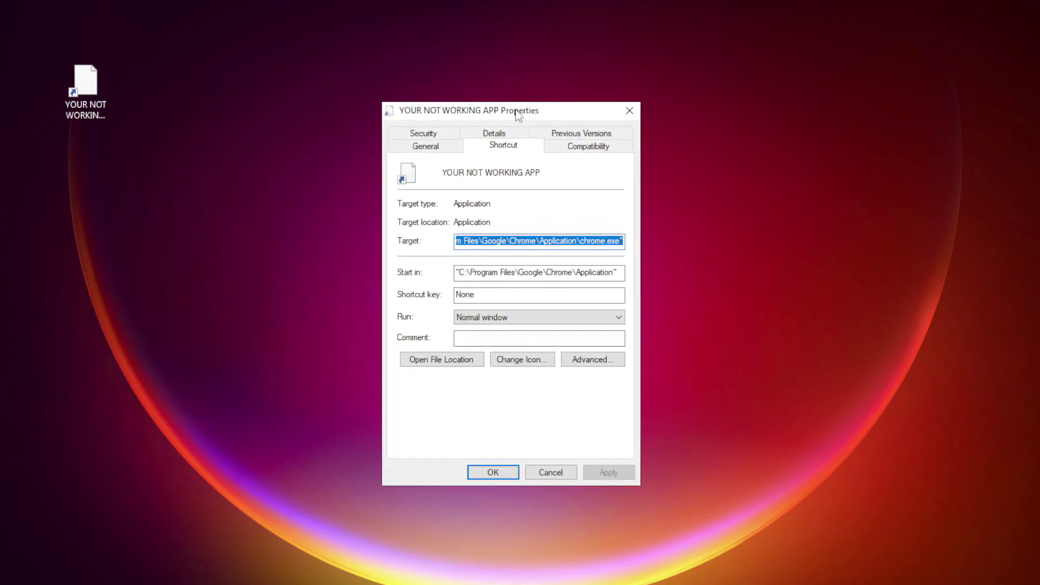
Apply Windows 8 compatibility mode, run as administrator and disabled fullscreen optimizations to the shortcut
click(609, 149)
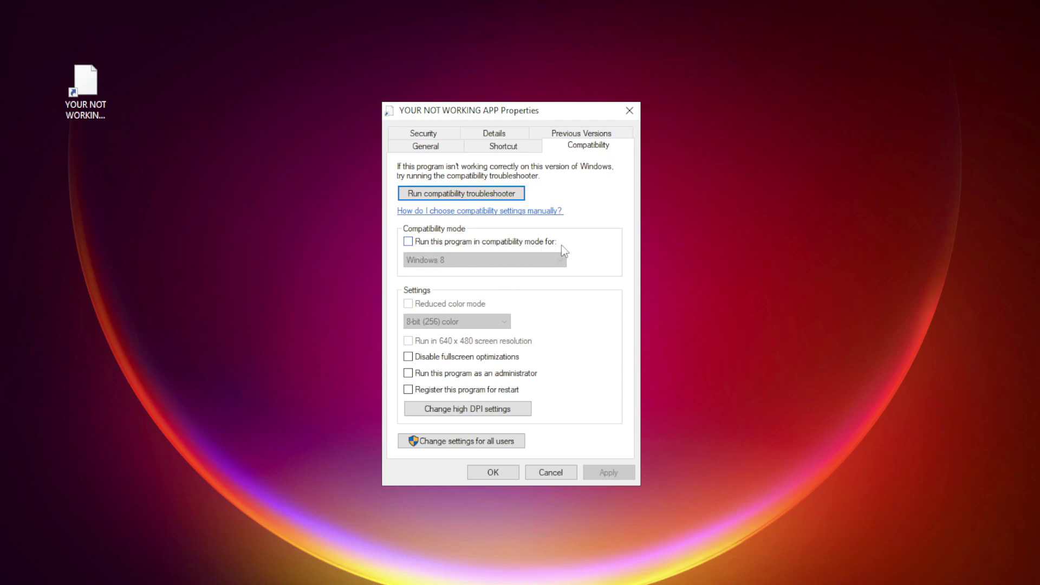
click(423, 243)
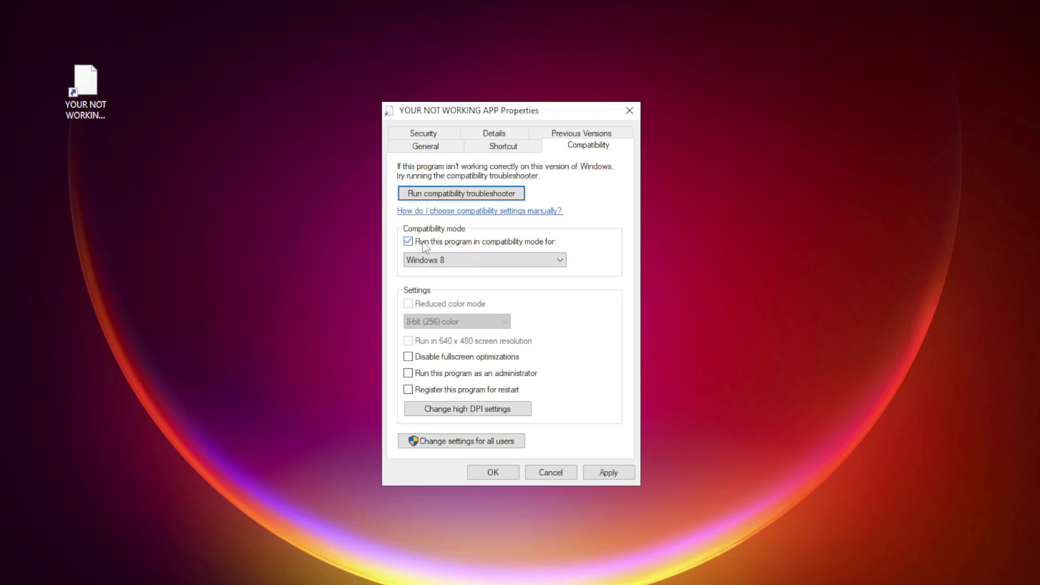
click(463, 260)
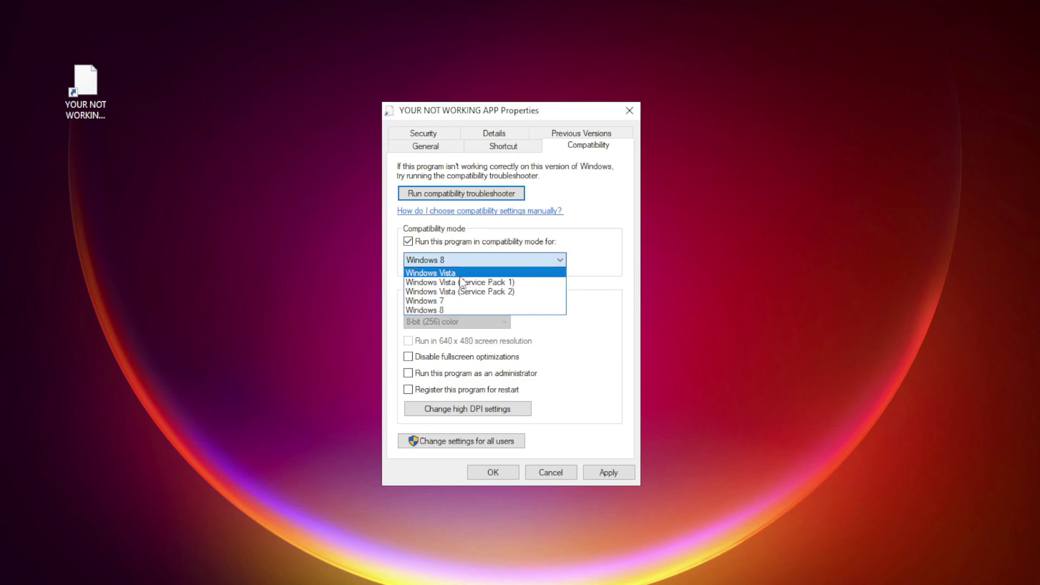
click(456, 309)
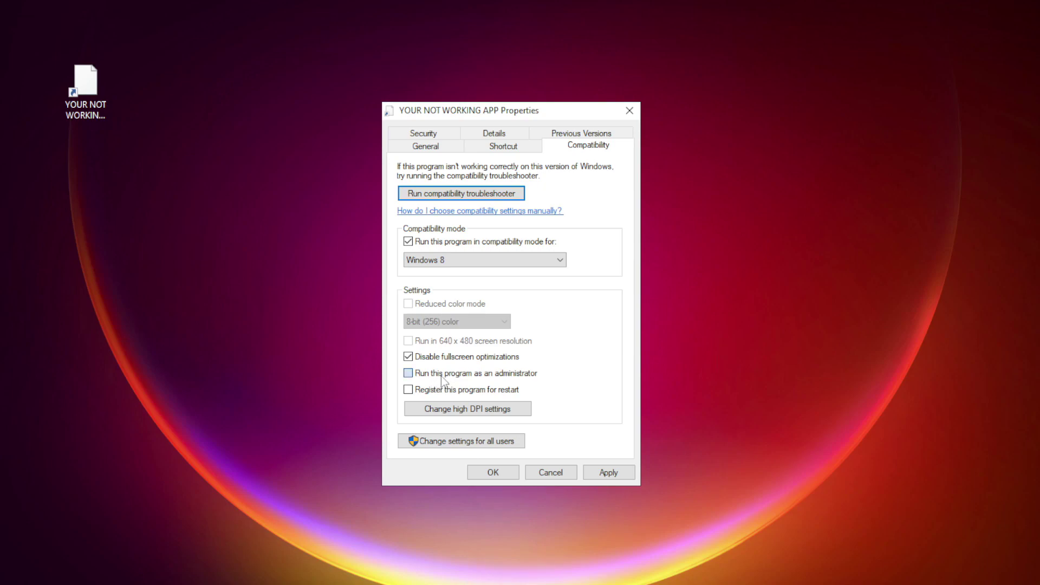
click(421, 373)
click(616, 476)
Close the shortcut properties and launch YOUR NOT WORKING APP from its desktop shortcut
click(493, 473)
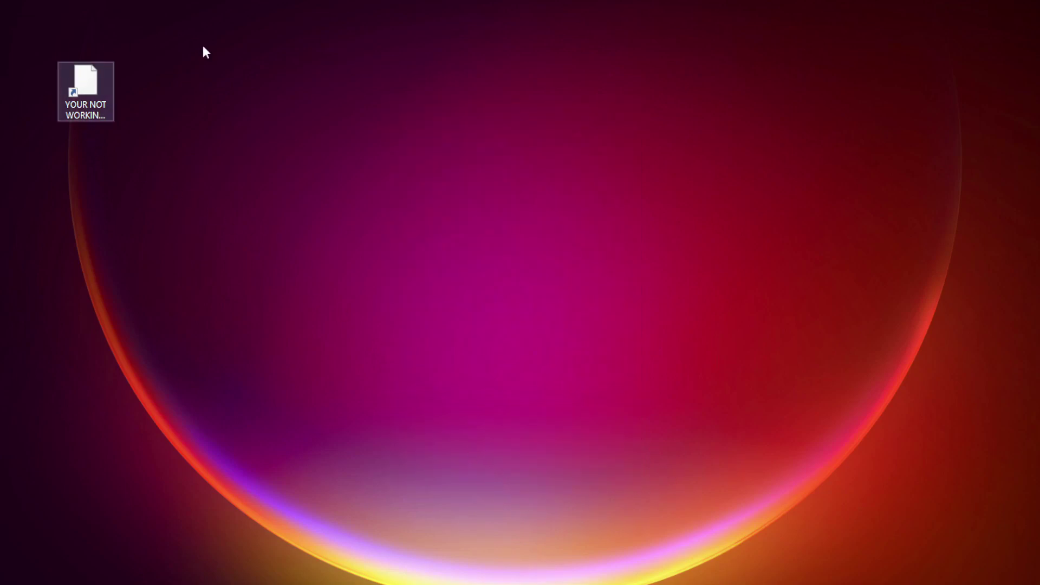
double_click(80, 93)
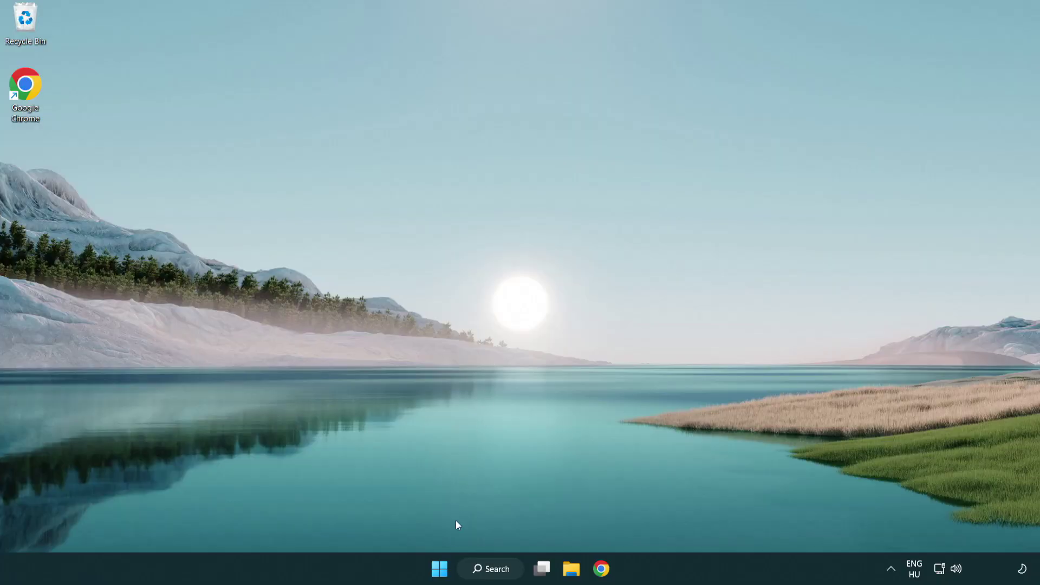
Open Task Manager from the Start button menu and show its Startup apps list
right_click(441, 573)
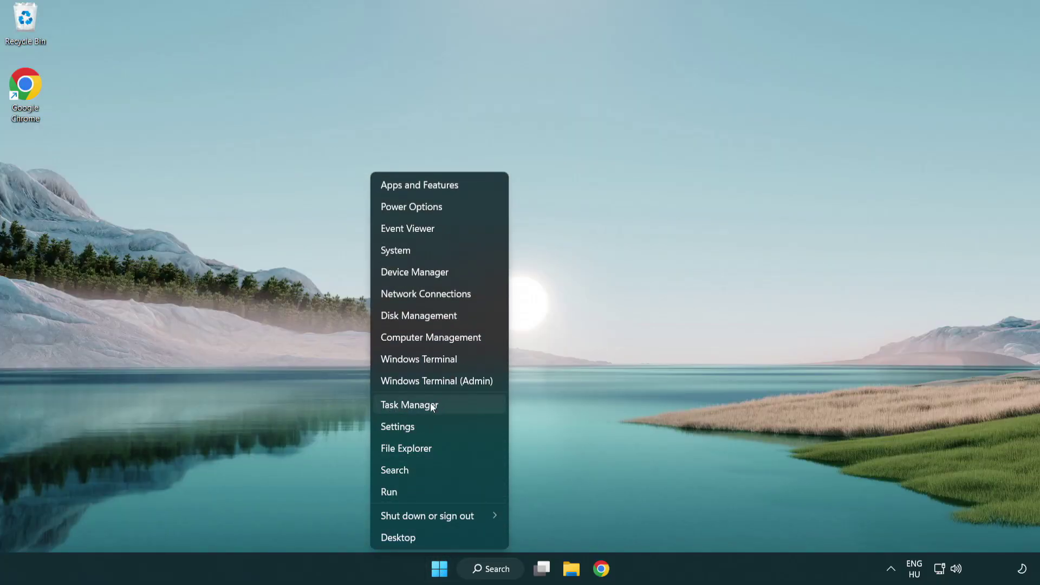
click(461, 411)
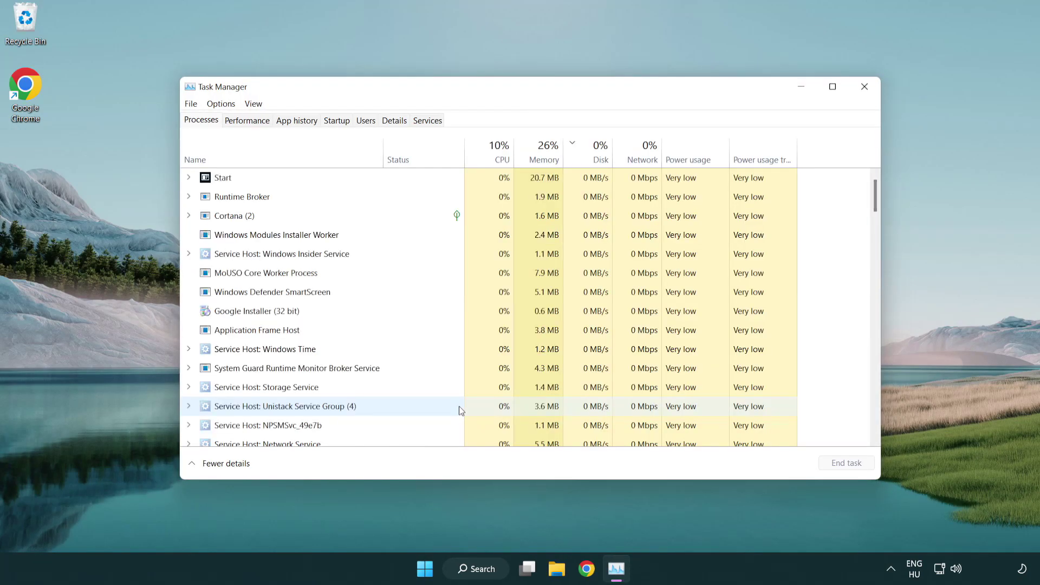
click(338, 121)
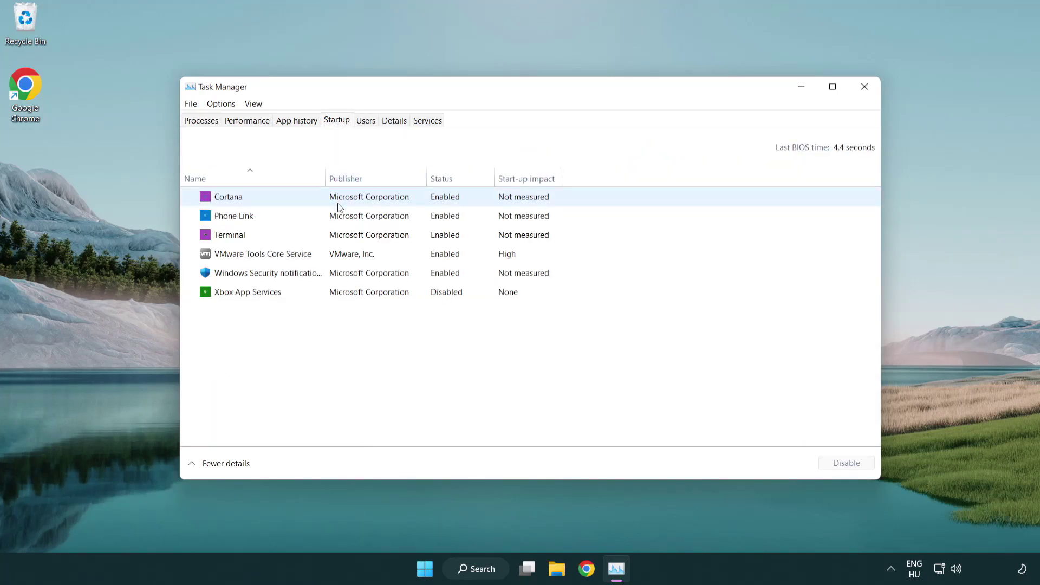
Disable Terminal, Phone Link, Cortana and Windows Security notifications at startup
click(341, 235)
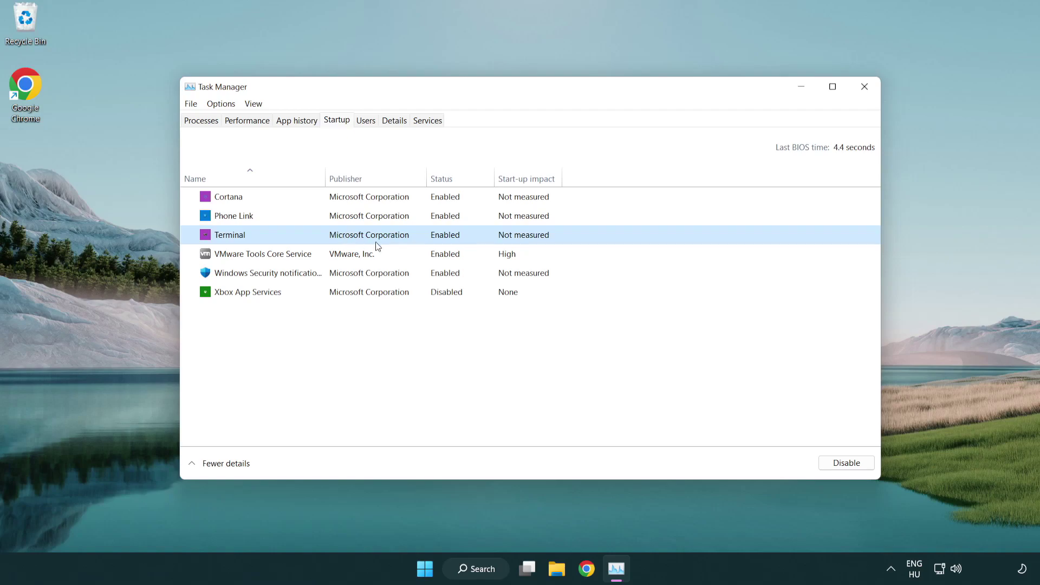
click(840, 463)
click(435, 218)
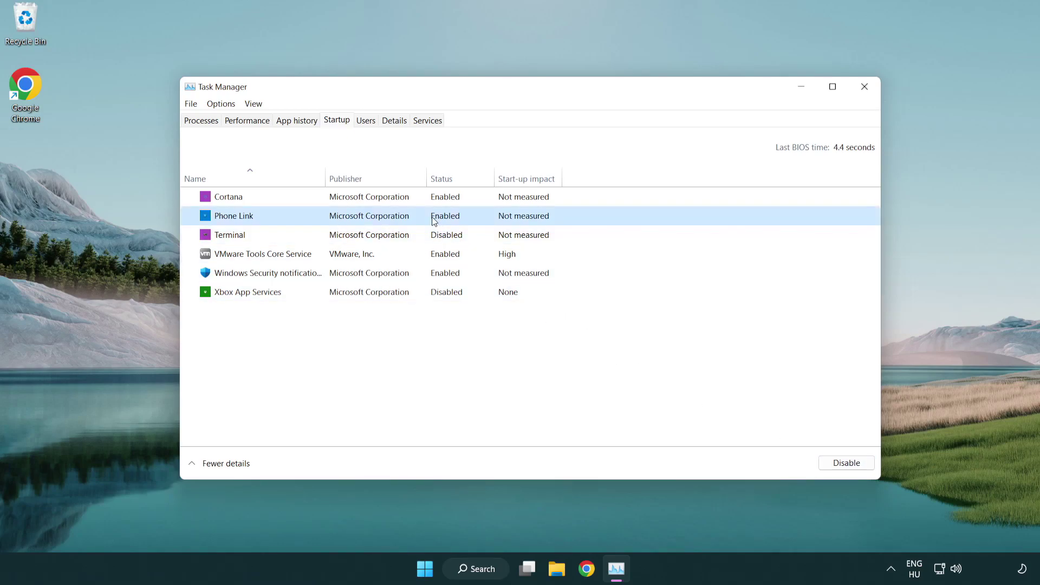
click(837, 462)
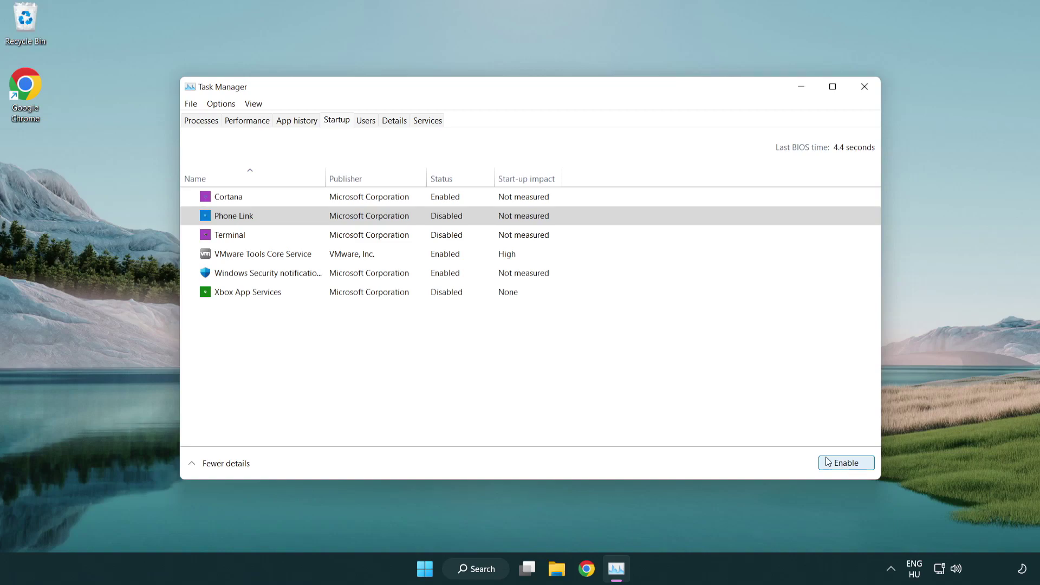
click(372, 203)
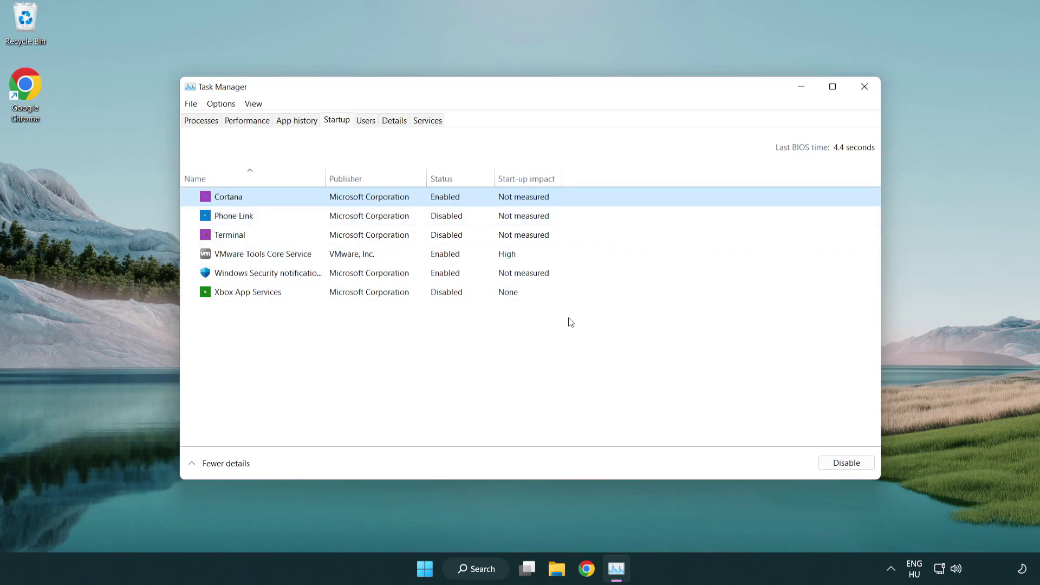
click(840, 462)
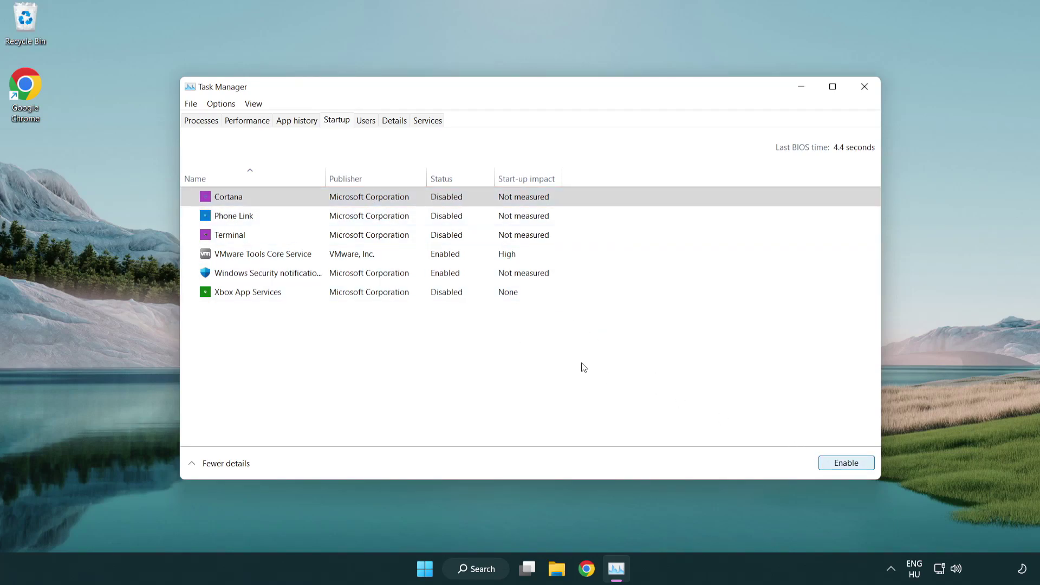
click(493, 275)
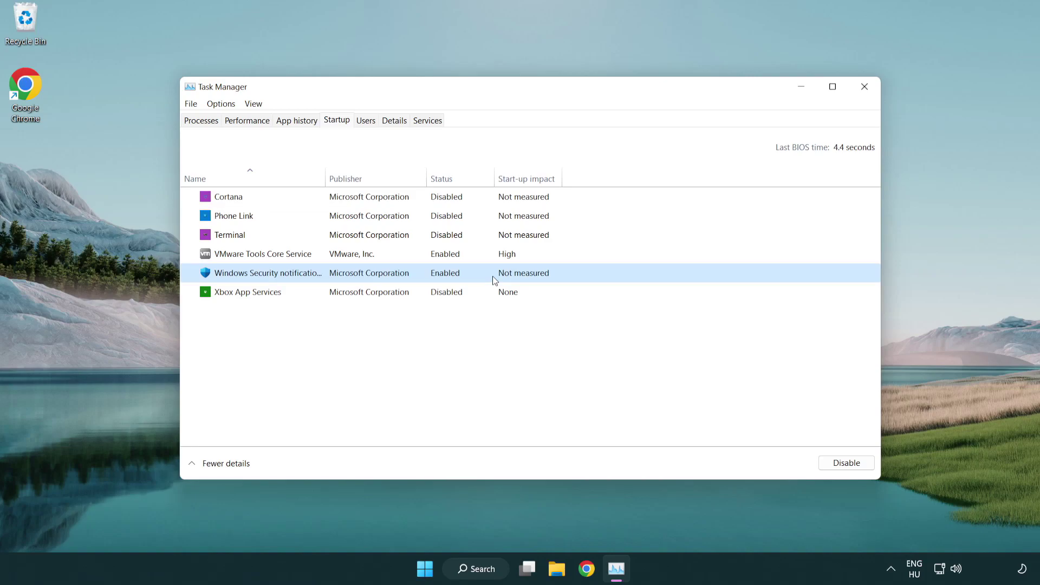
click(840, 464)
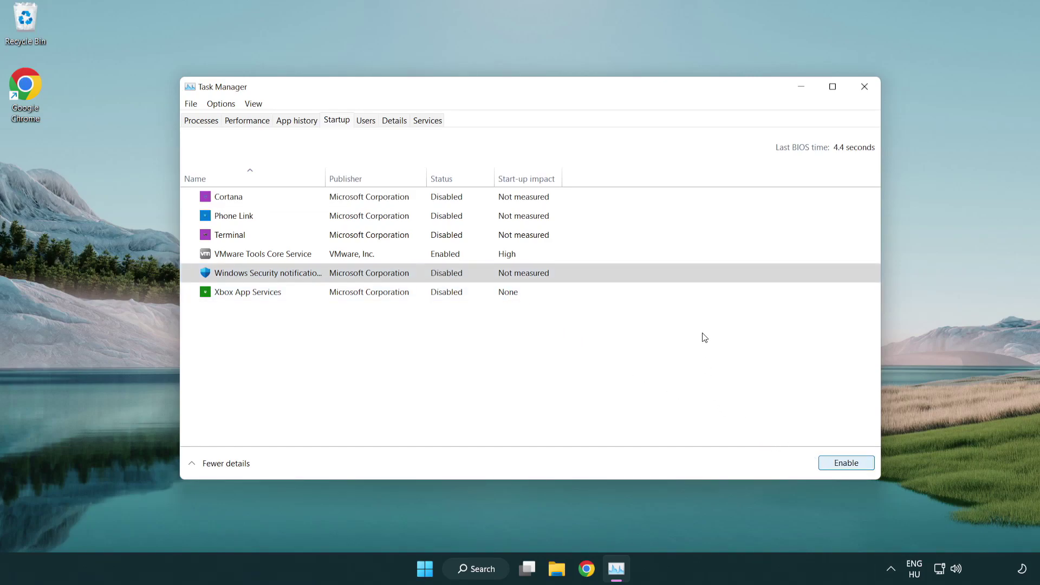
Close Task Manager and launch Windows Security through a search for 'security'
click(866, 88)
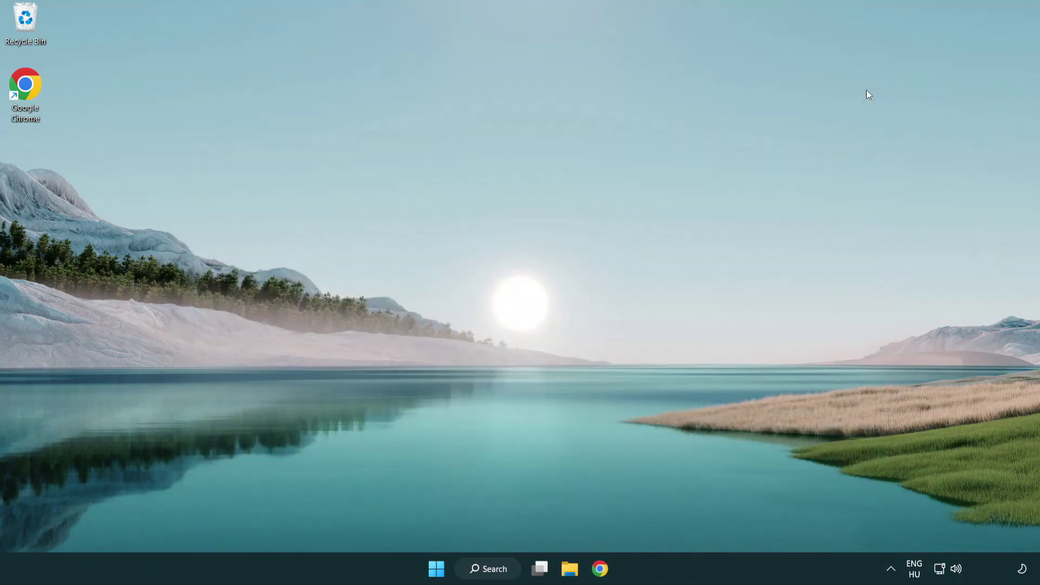
click(497, 576)
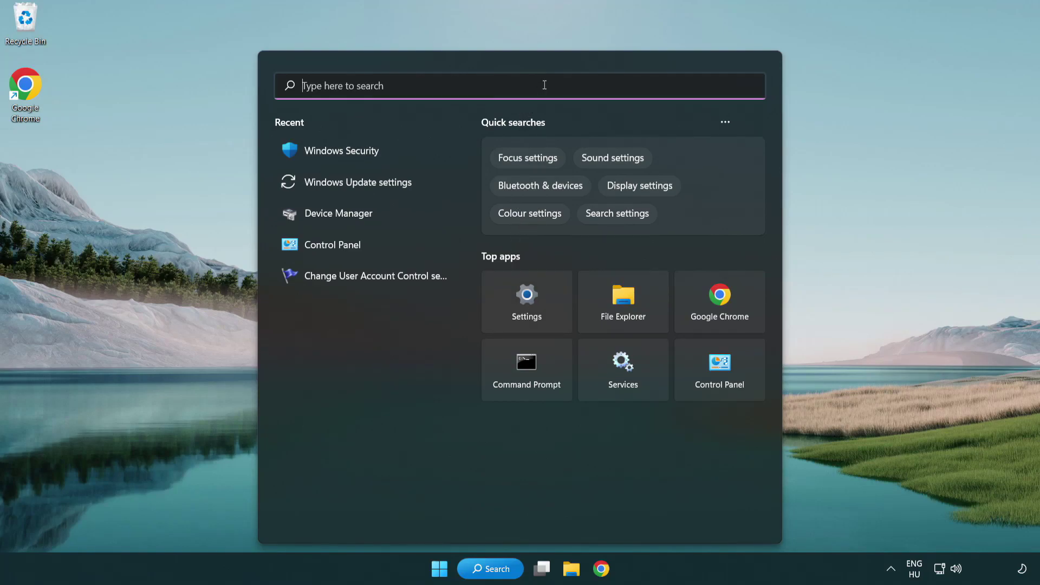
text(secu)
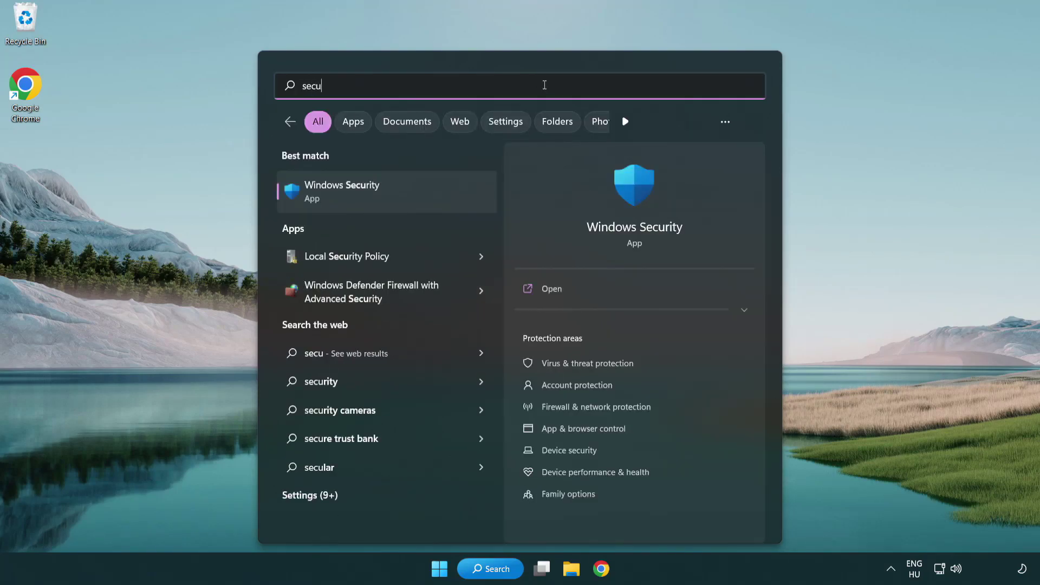
text(rity)
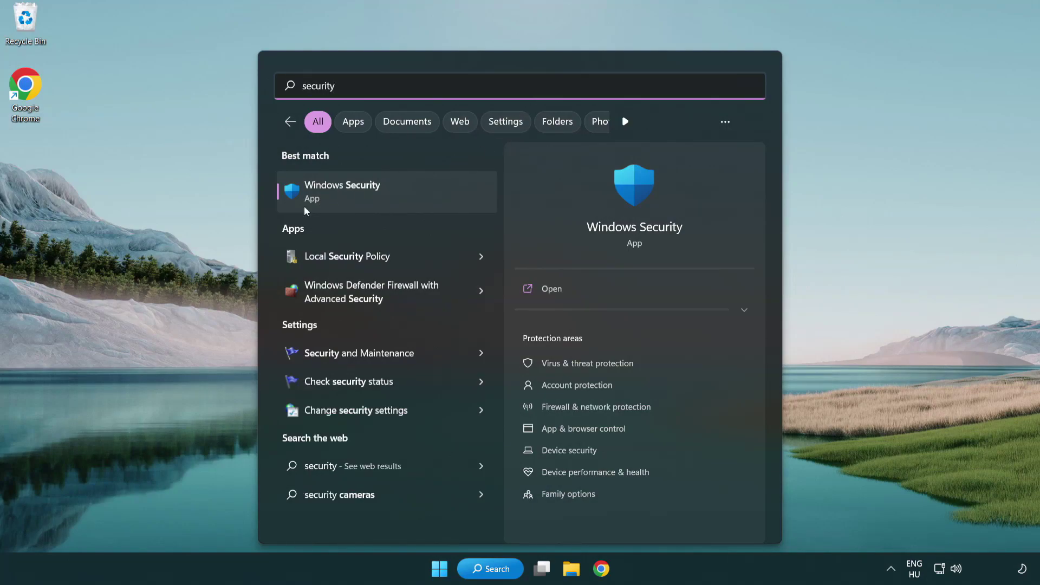
click(425, 196)
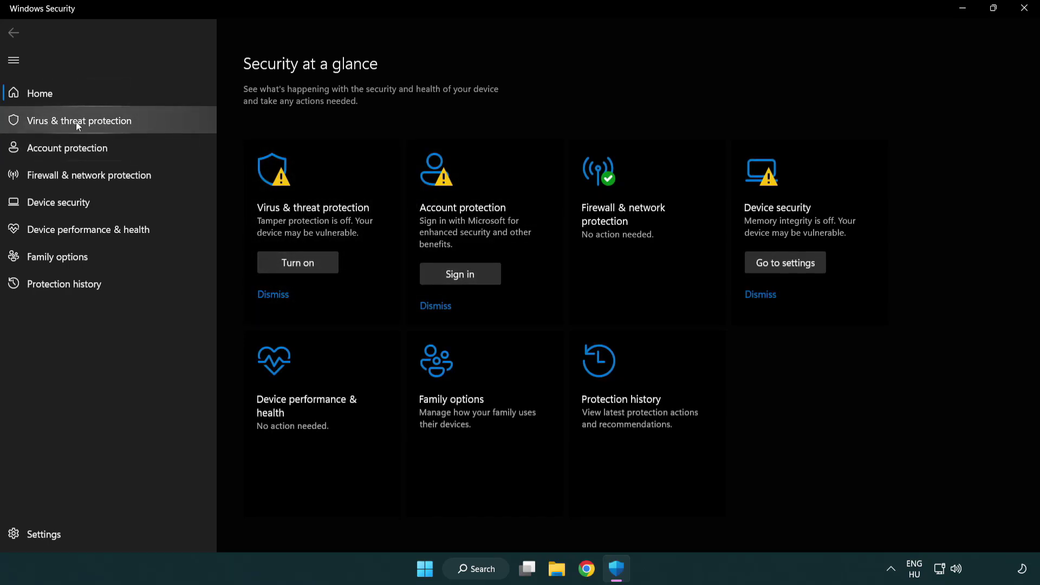
Open Virus & threat protection's Manage settings page and scroll down to Exclusions
click(157, 120)
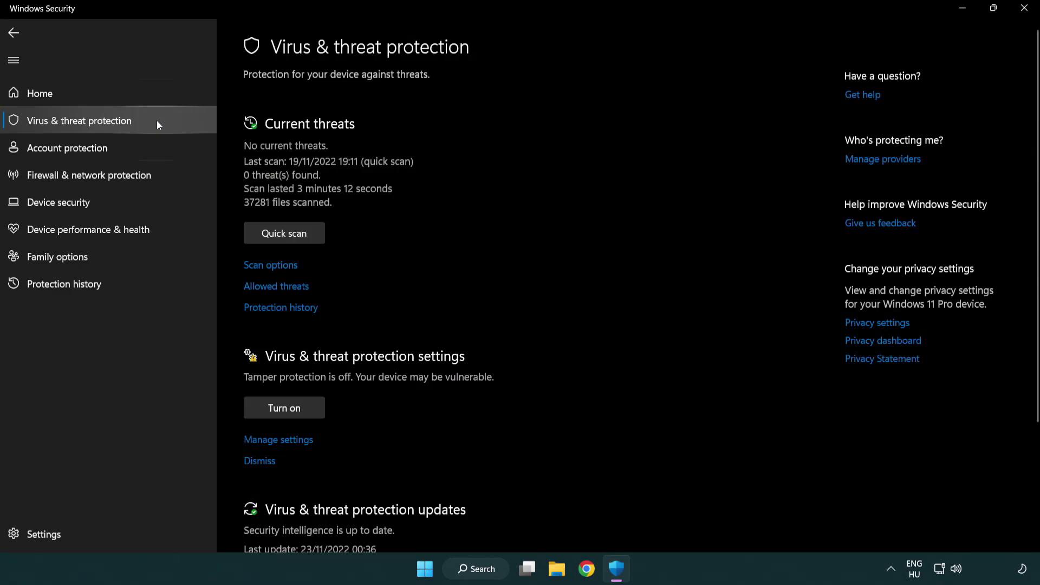
scroll(300, 223, down, 3)
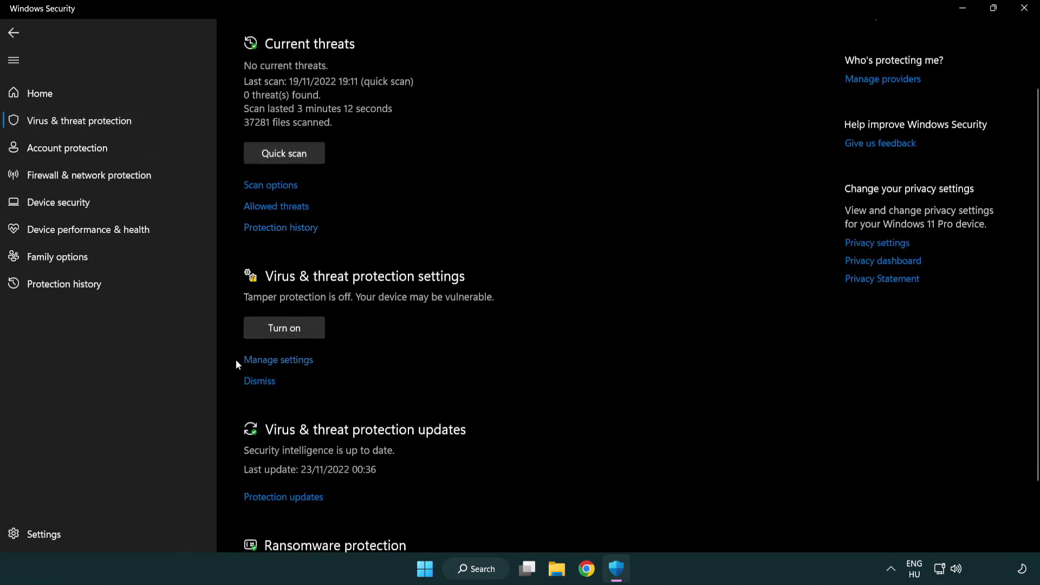
click(277, 361)
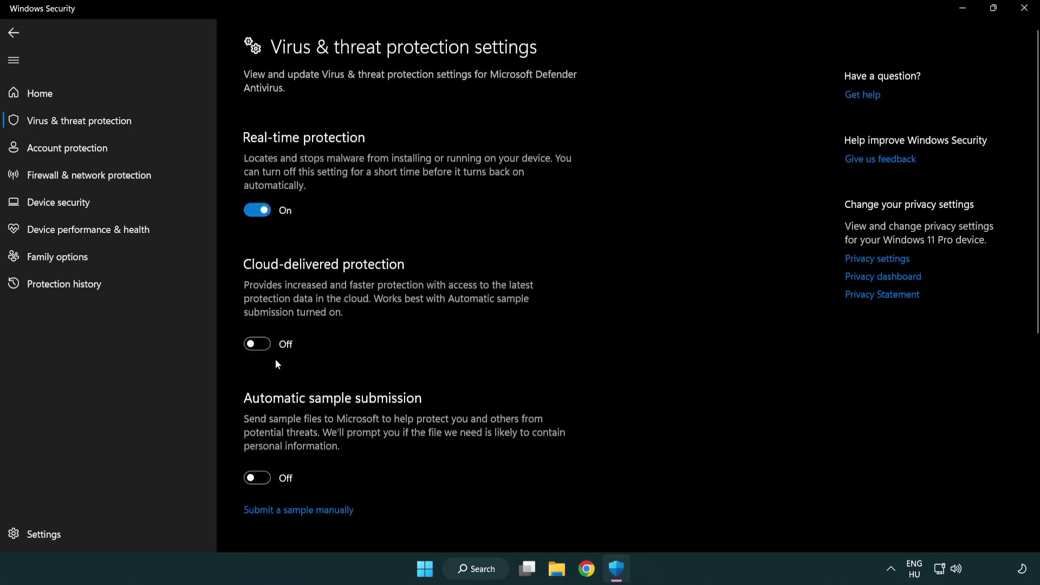
scroll(277, 364, down, 6)
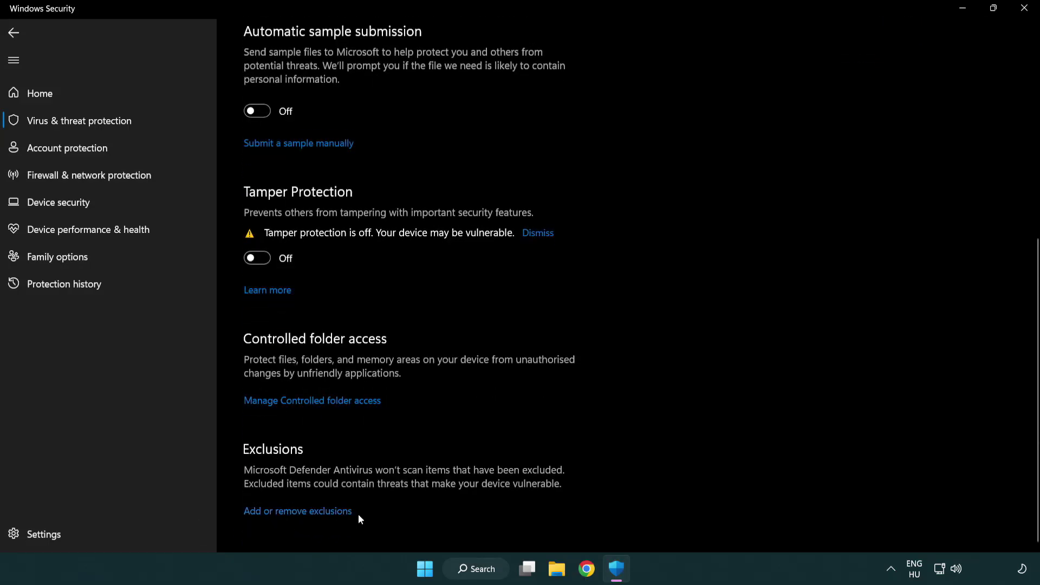
Open Add or remove exclusions and expand the Add an exclusion dropdown
click(302, 511)
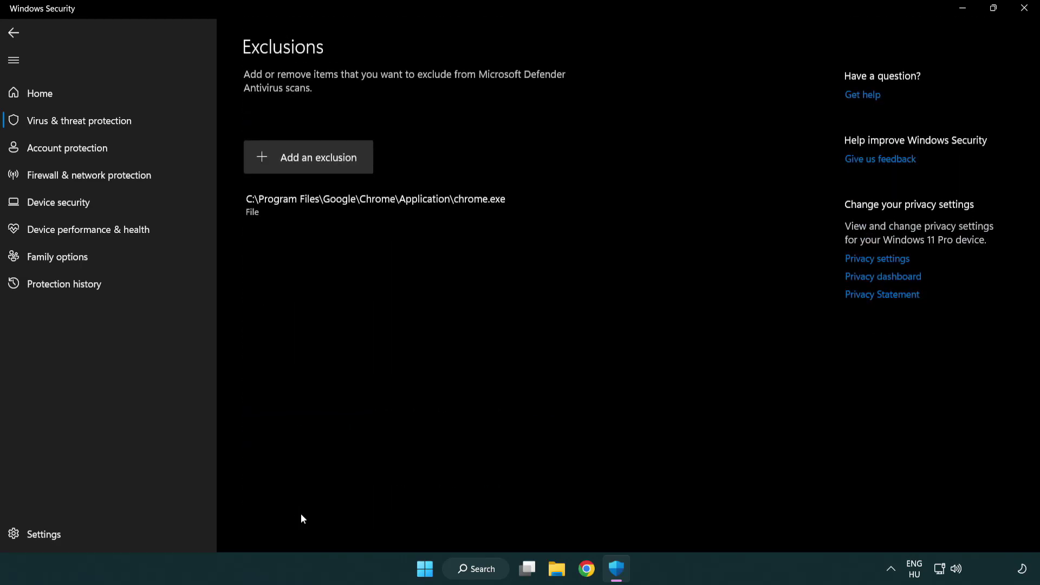
click(311, 159)
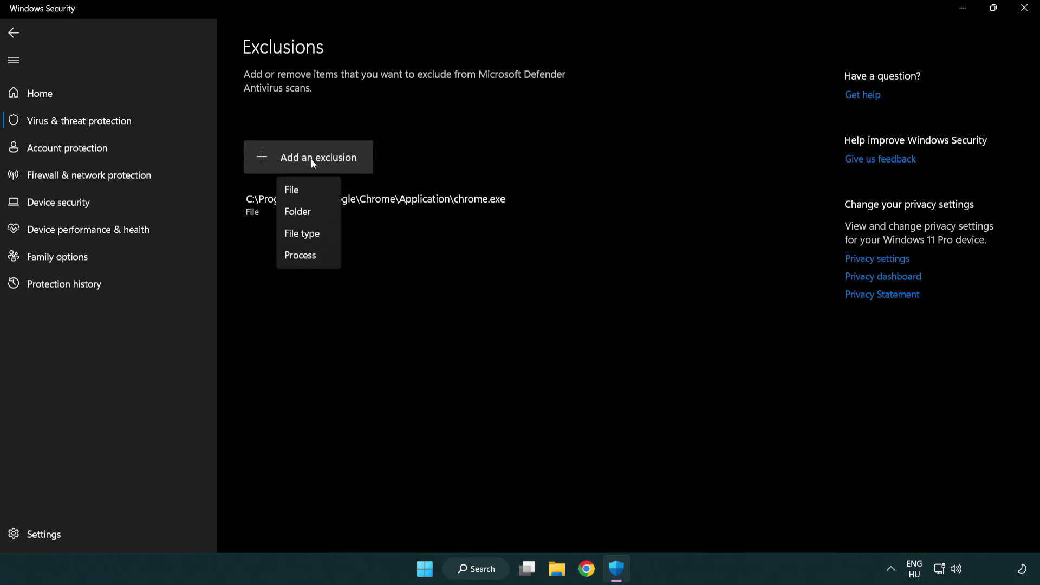
Add the NOT WORKING APP shortcut from C:\Program Files (x86)\NOT WORKING APP as a File exclusion
click(313, 194)
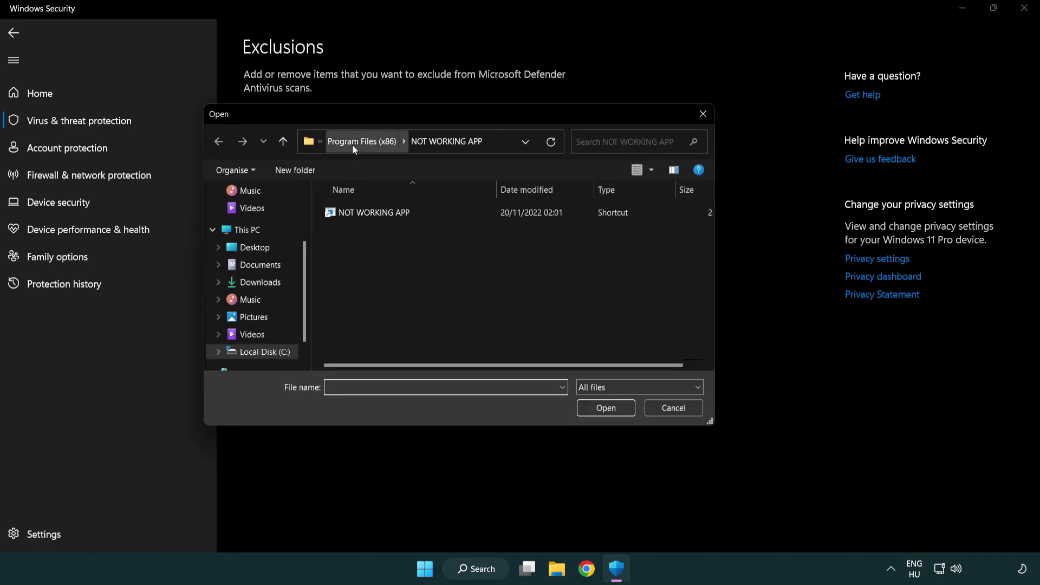
click(352, 144)
click(358, 142)
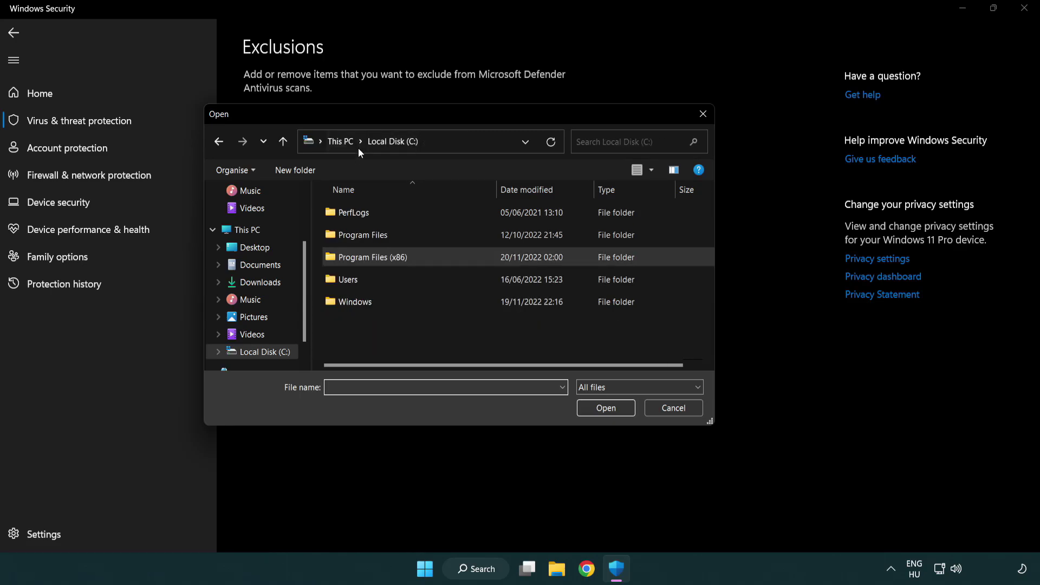
click(353, 144)
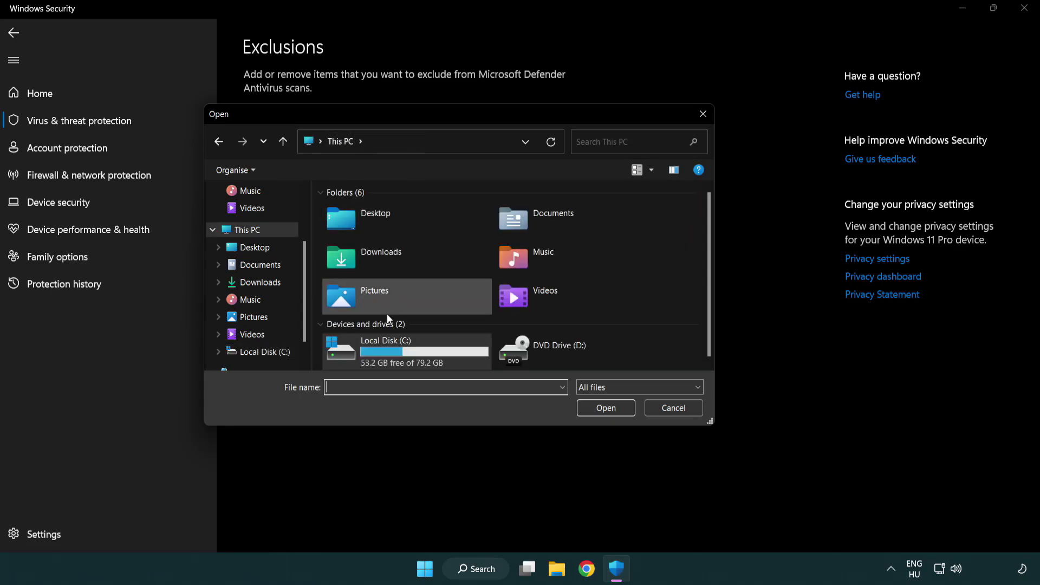
double_click(379, 360)
double_click(381, 255)
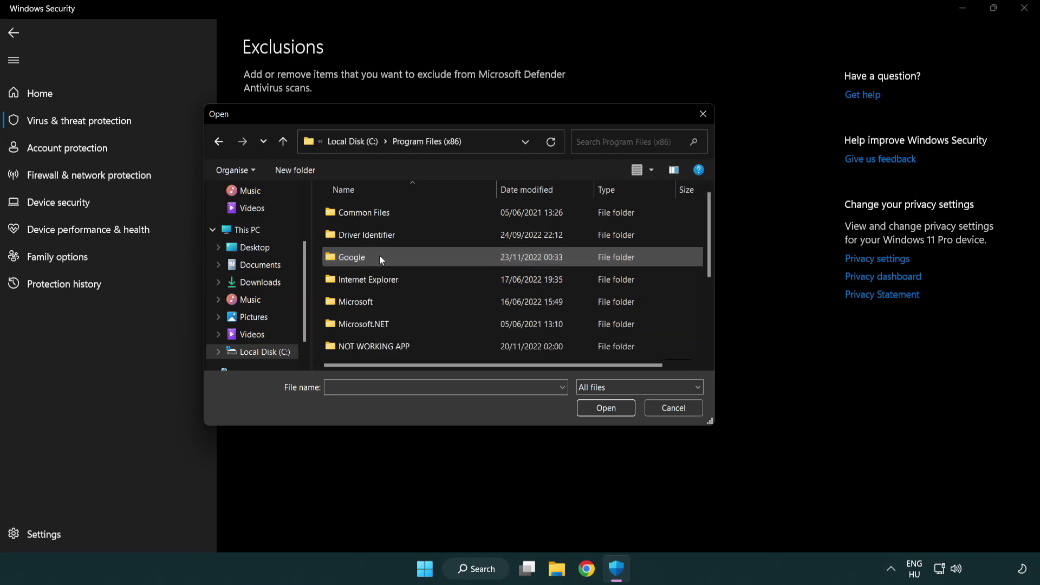
double_click(388, 347)
click(369, 213)
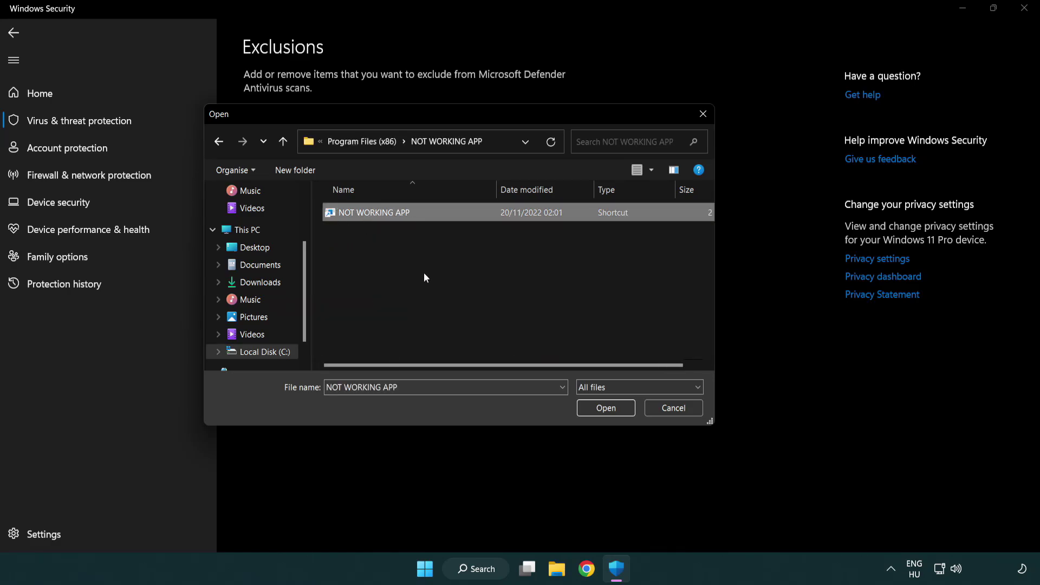
click(605, 411)
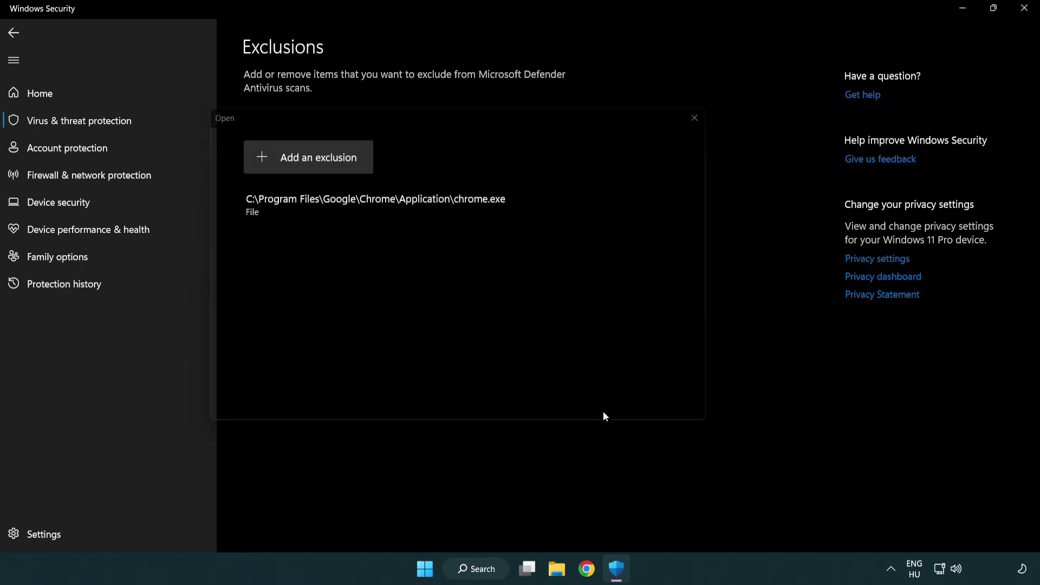
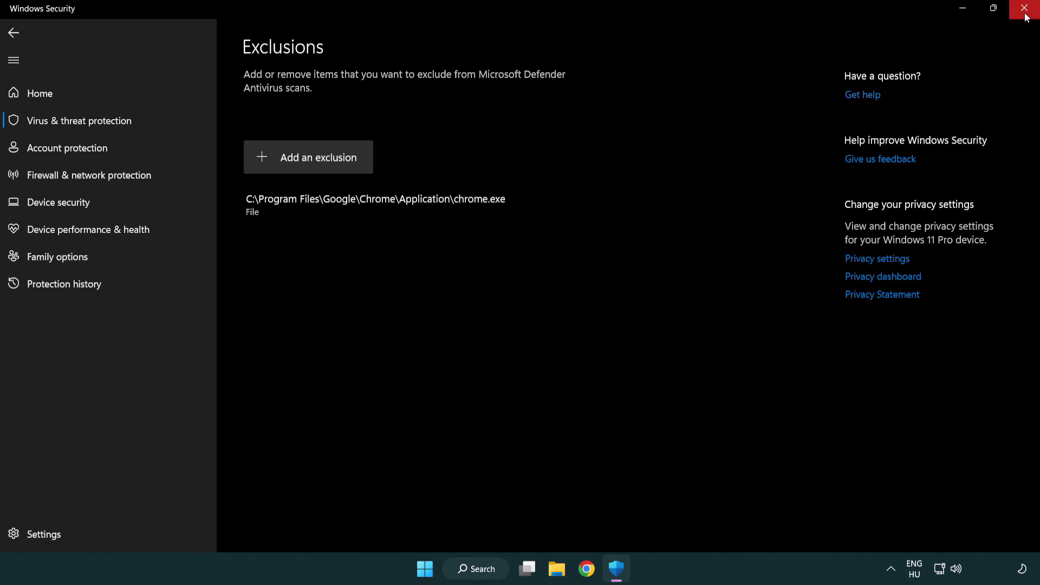
Close Windows Security and show the Start menu power choices: Sleep, Shut down and Restart
click(1024, 9)
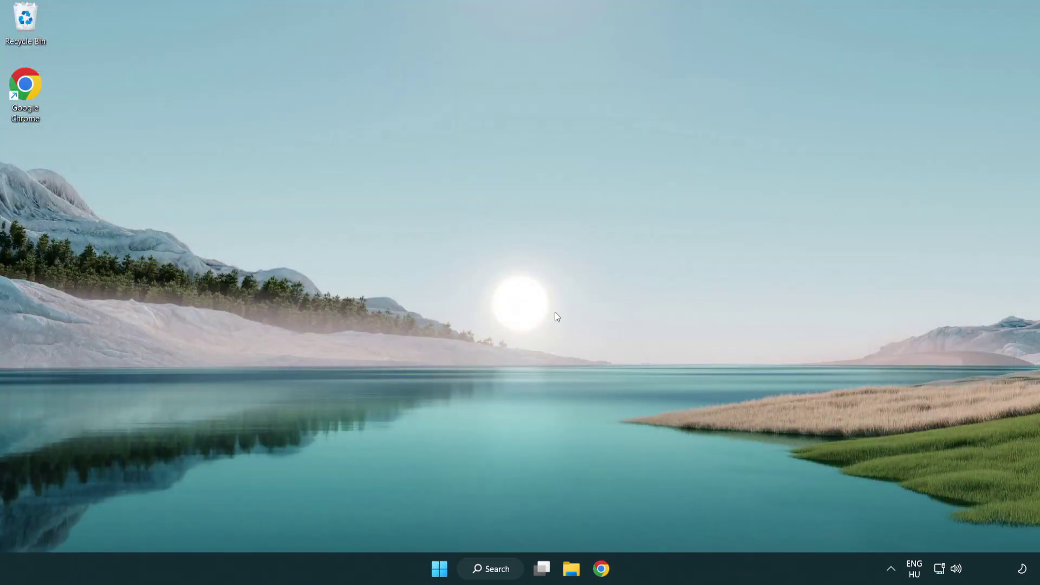
click(439, 569)
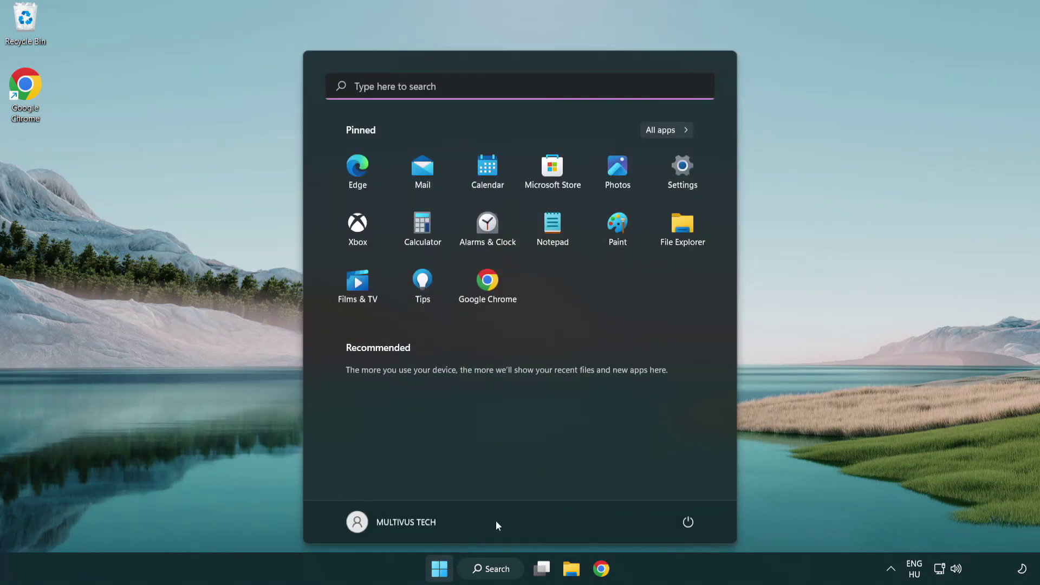
click(692, 520)
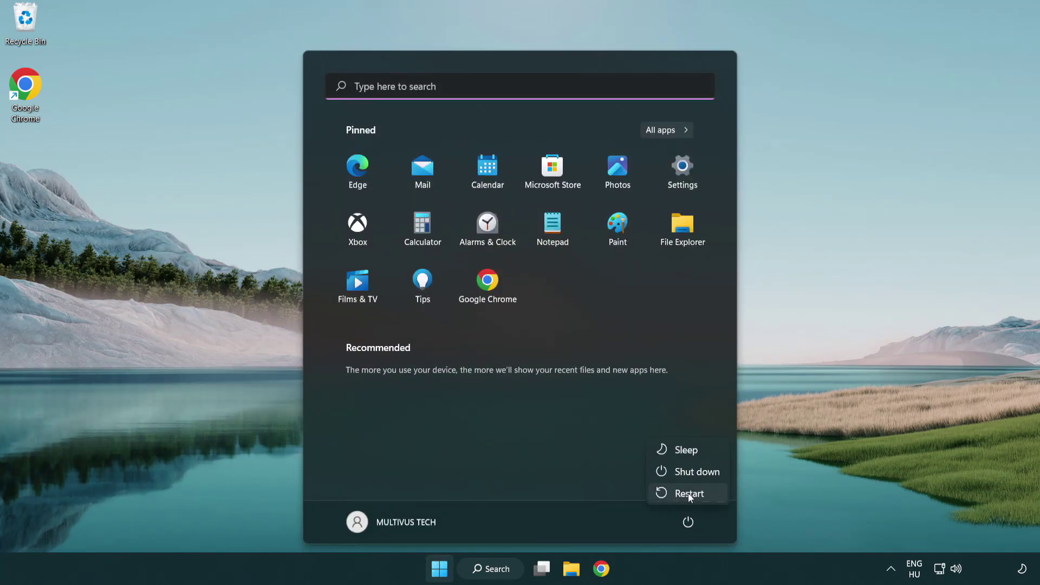